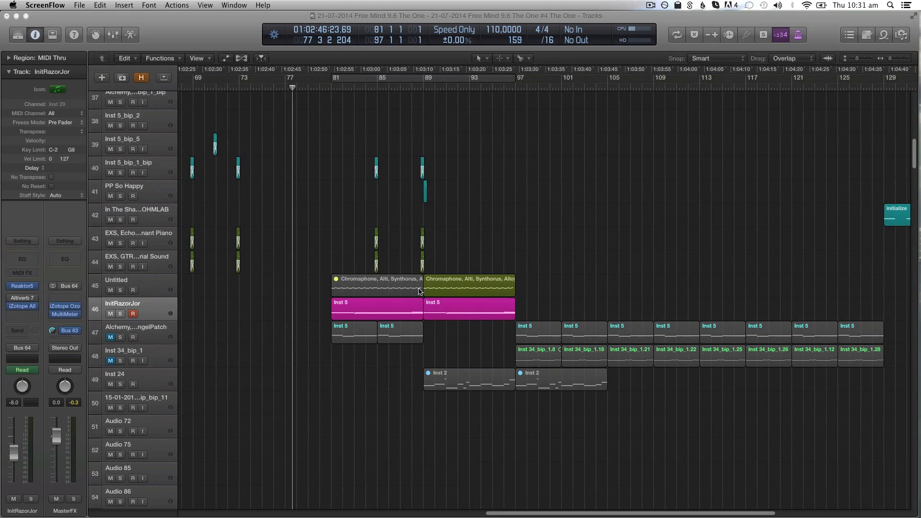
Step: On the InitRazorJor track, bend the falling automation ramp over the first Inst 5 region (bars 81–89) into a curve, with automation hidden again
left_click(387, 308)
key("Right")
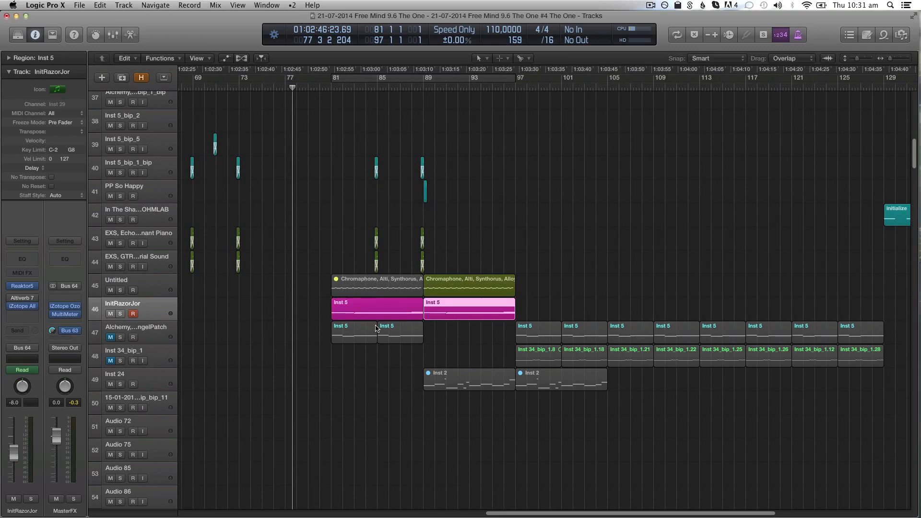
scroll(376, 327, "up", 1)
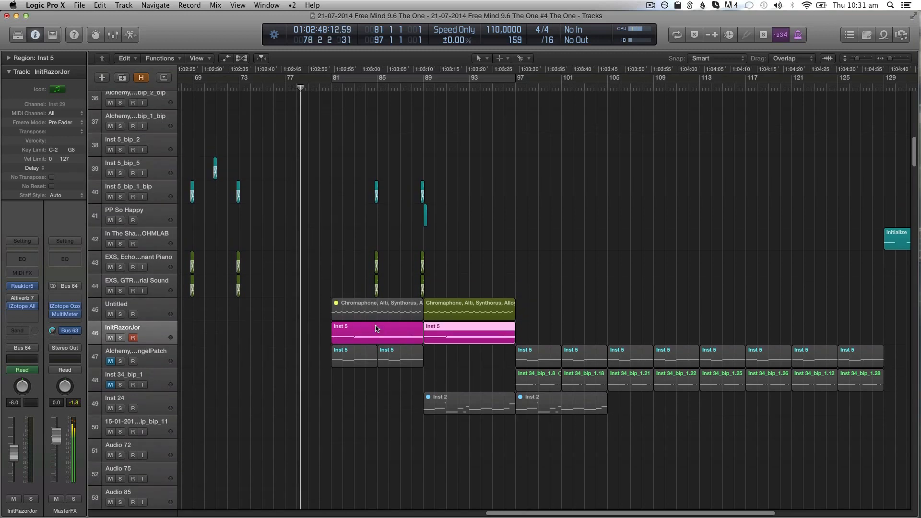
scroll(376, 328, "up", 1)
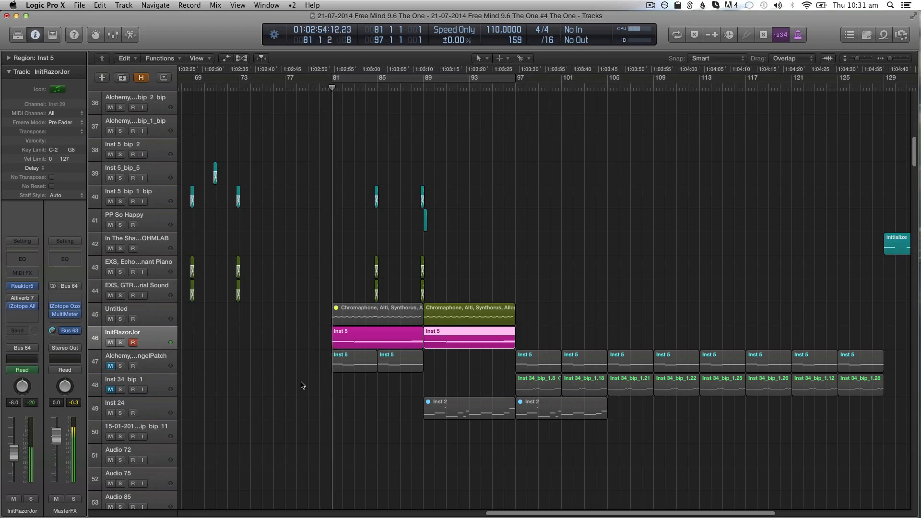
left_click(166, 337)
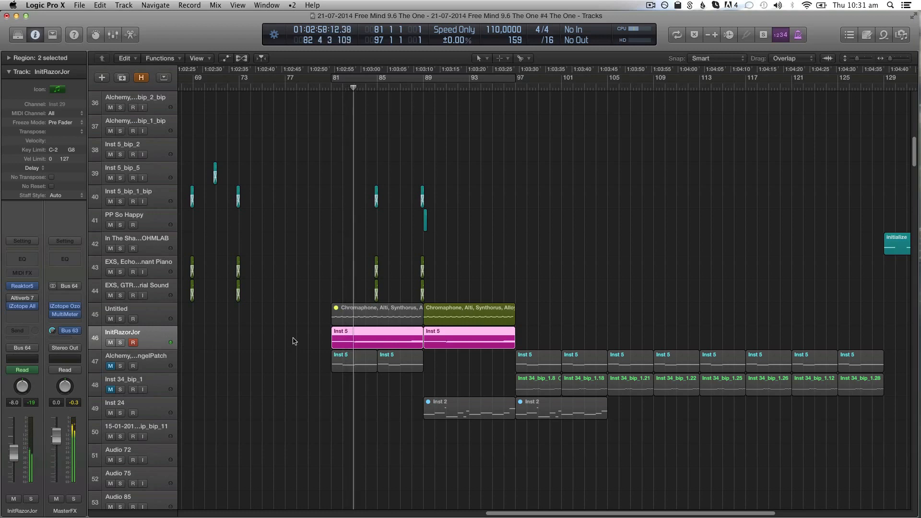
key("a")
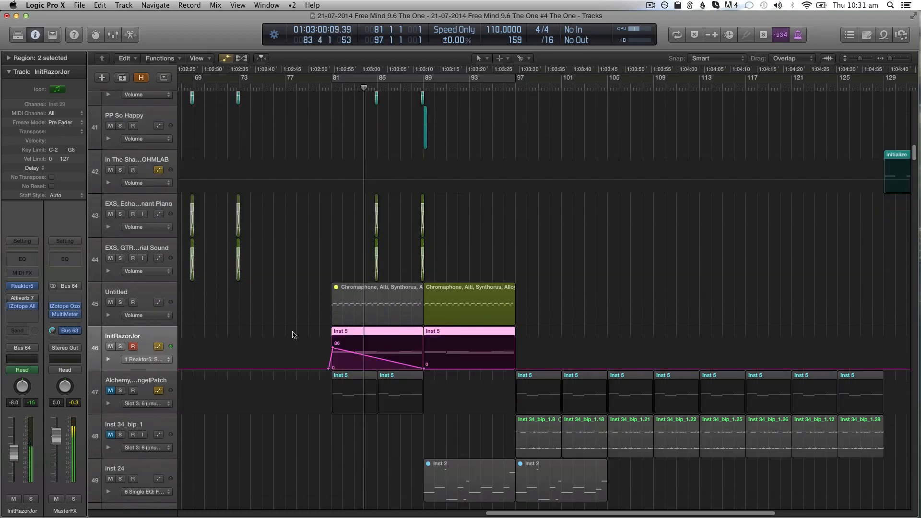
left_click(389, 359)
left_click_drag(388, 357, 395, 359)
key("a")
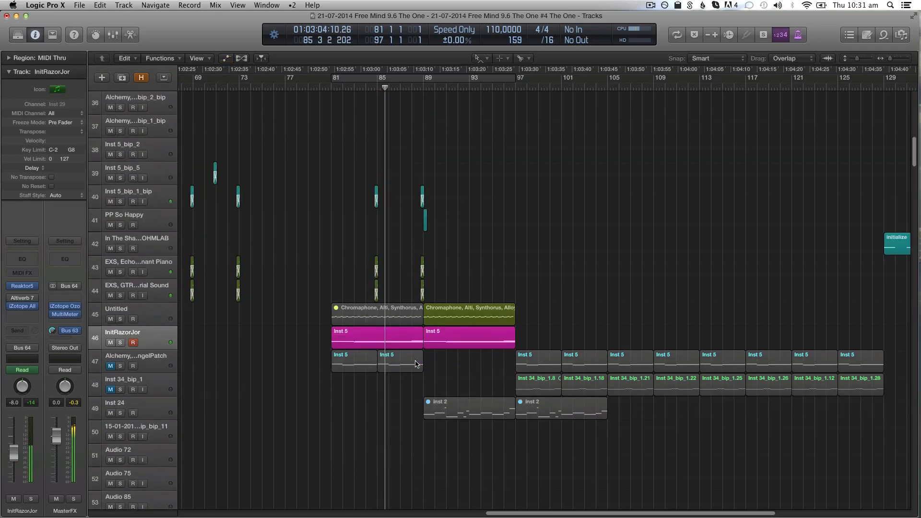
Step: Raise the InitRazorJor automation at bar 97 to 88, forming a curved rise over the second Inst 5 region, and hide the automation lanes
left_click(171, 345)
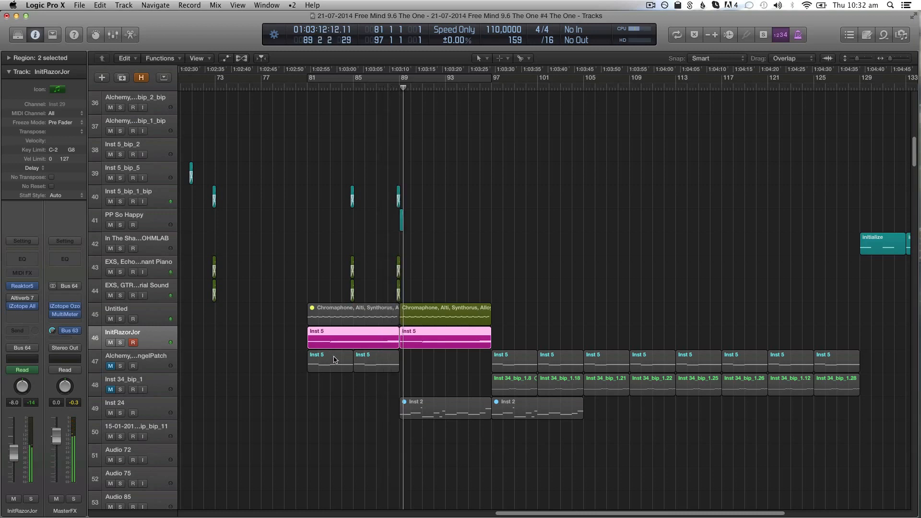
key("a")
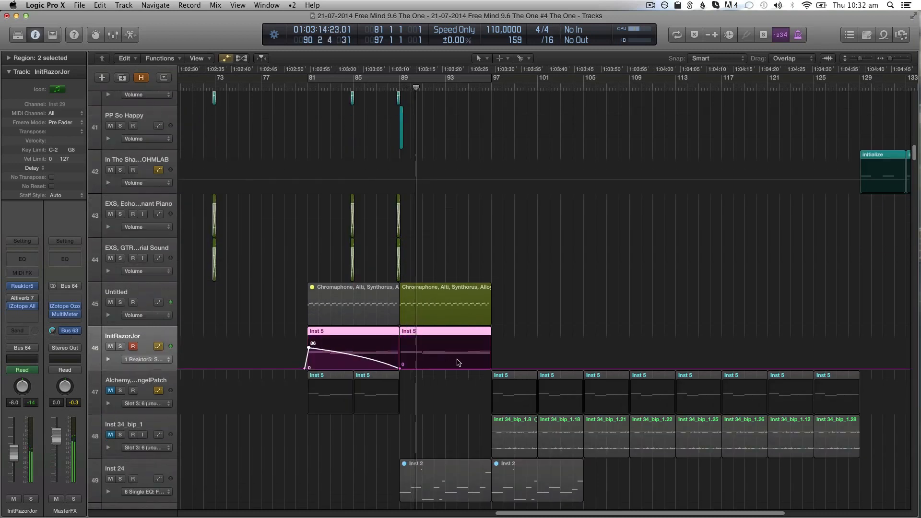
left_click(491, 371)
left_click_drag(490, 369, 491, 348)
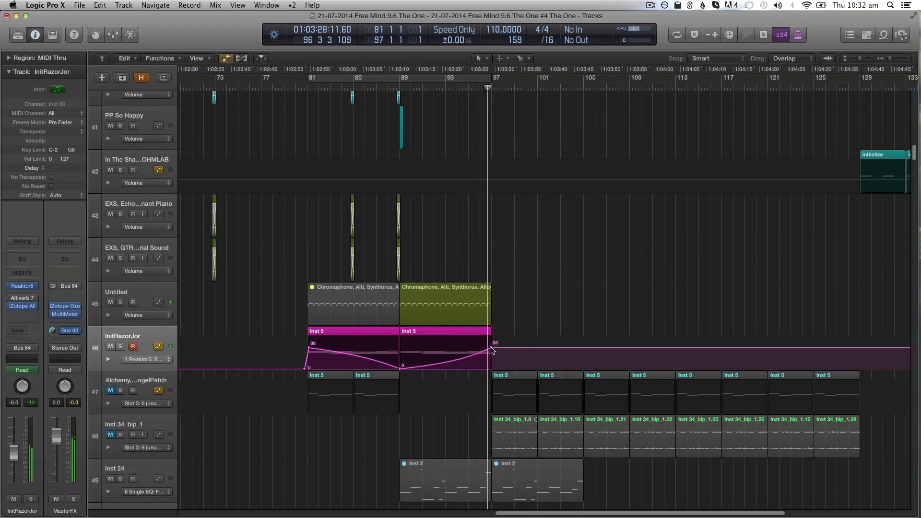
key("a")
key("super+Up")
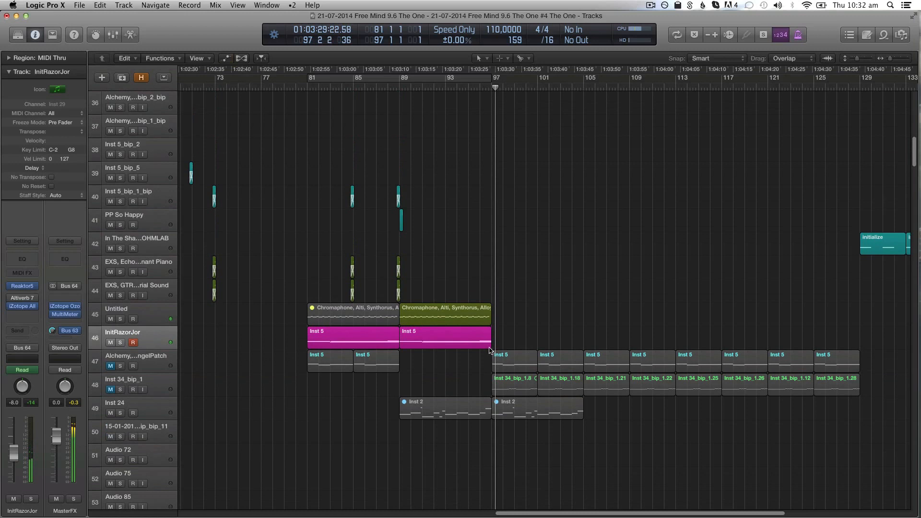
Step: Set the cycle range to the first Inst 5 region on InitRazorJor, solo the track and play it briefly
left_click(380, 337)
key("u")
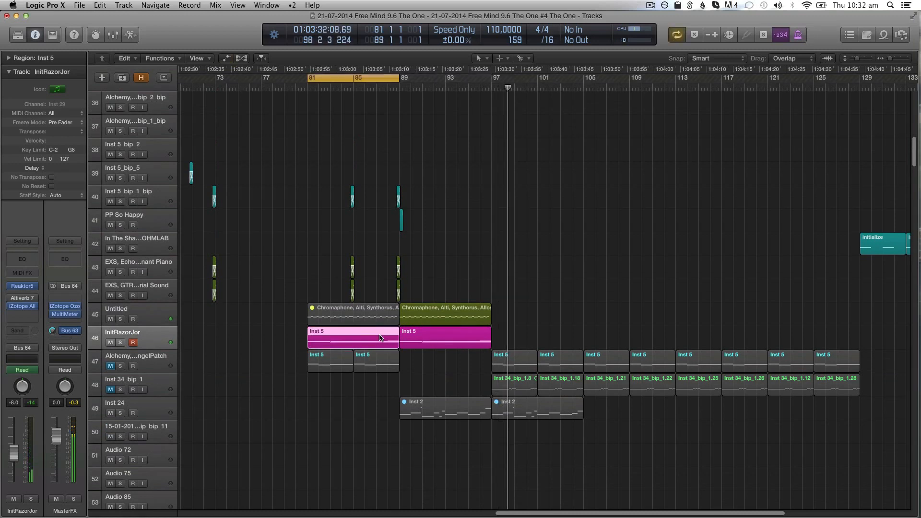
left_click(121, 342)
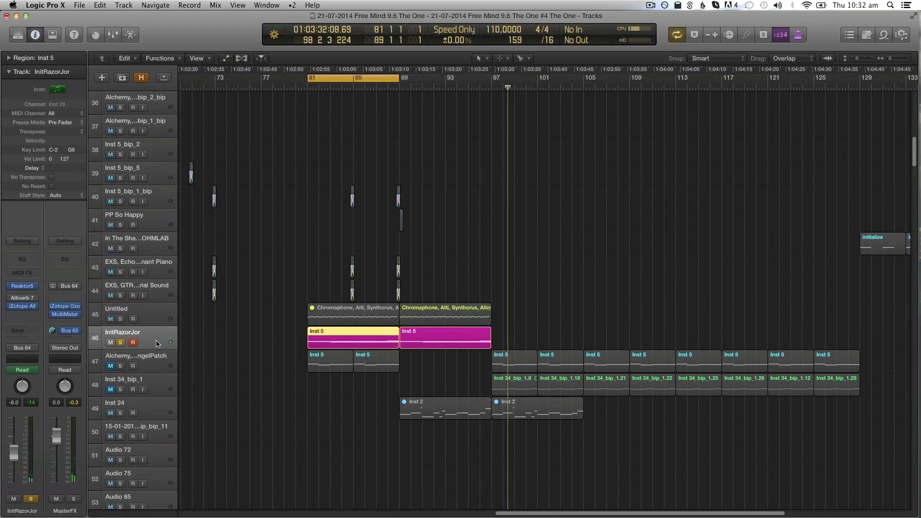
key("space")
key("space")
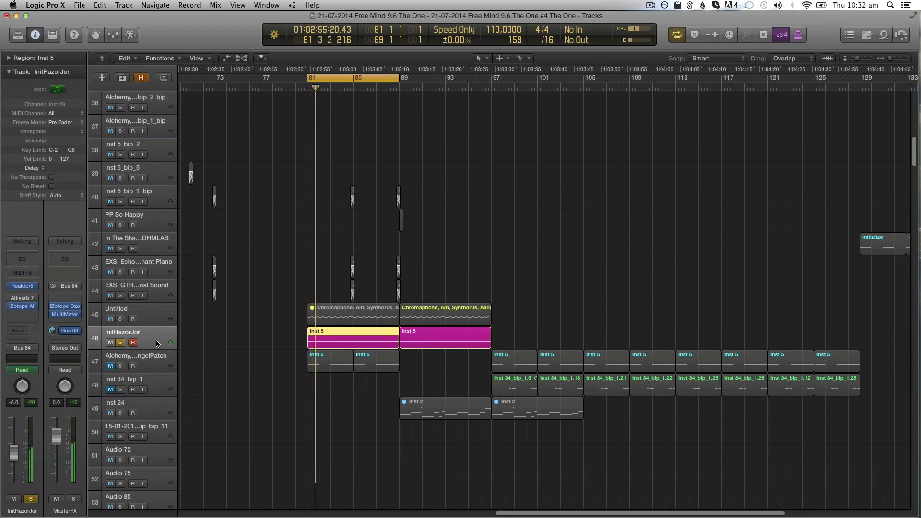
Step: Show the automation lanes, open the track's Reaktor5 instrument and hide Razor's macro controls
key("a")
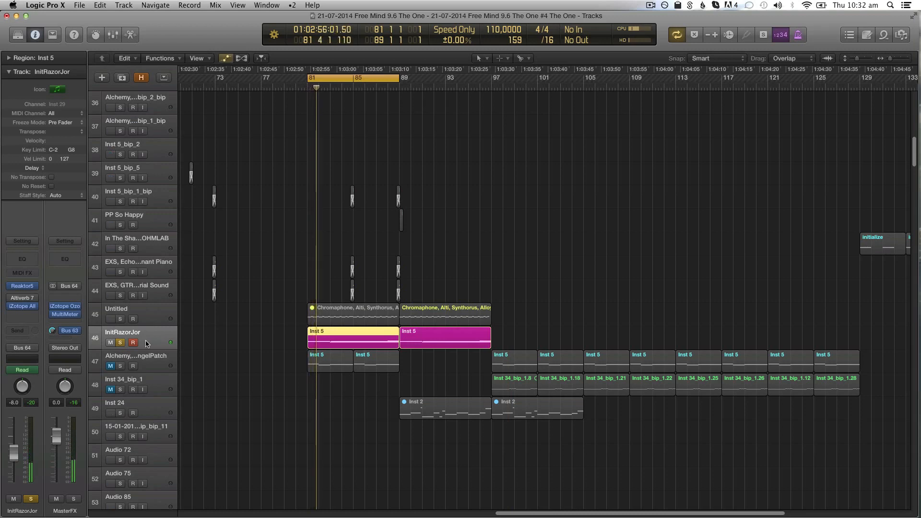
left_click(22, 287)
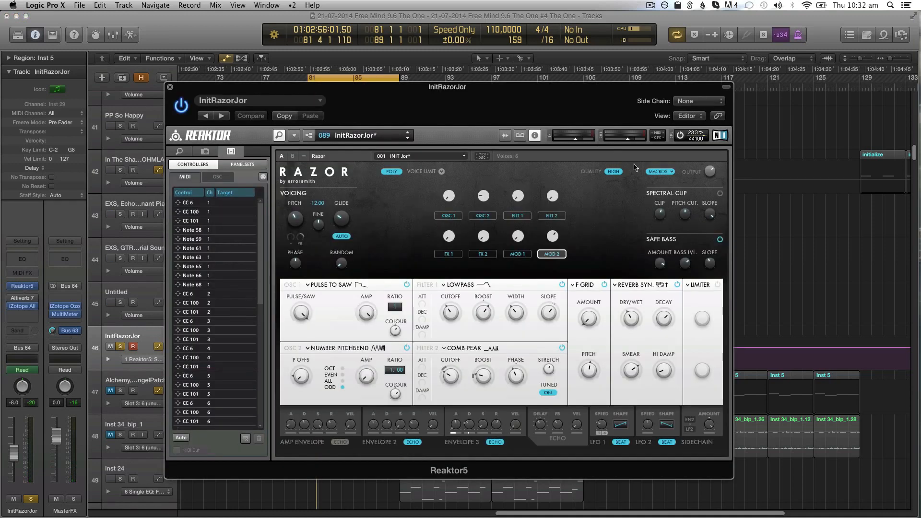
left_click(659, 172)
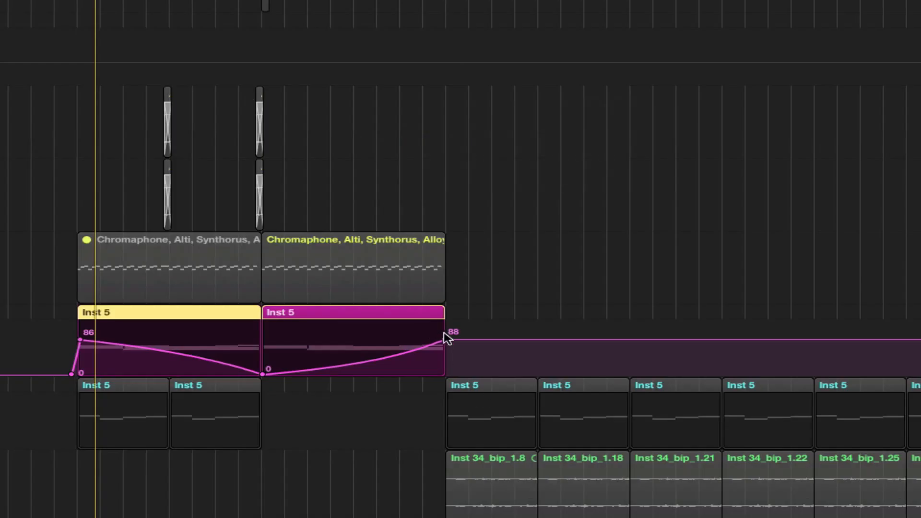
key("ctrl+super+BackSpace")
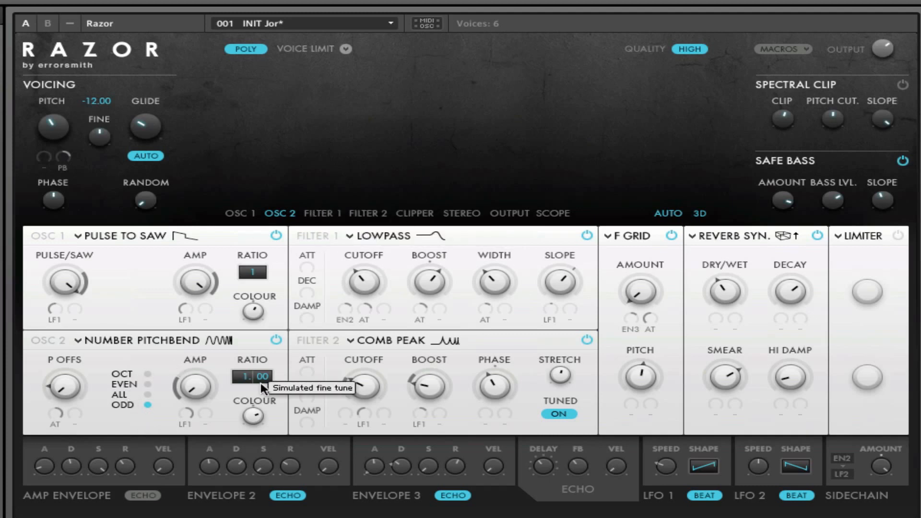
Step: Turn off Oscillator 1 and the synthetic reverb in Razor, and display the Osc 2 spectrum
left_click(275, 235)
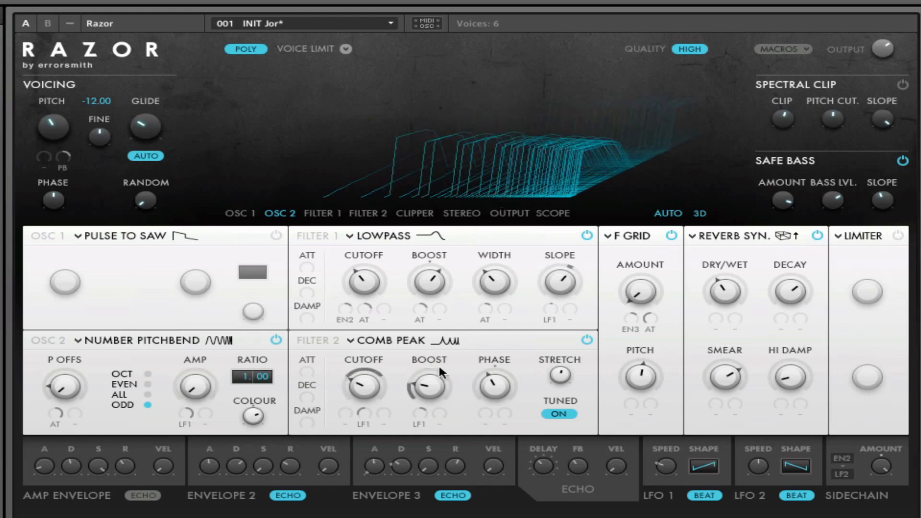
left_click(818, 236)
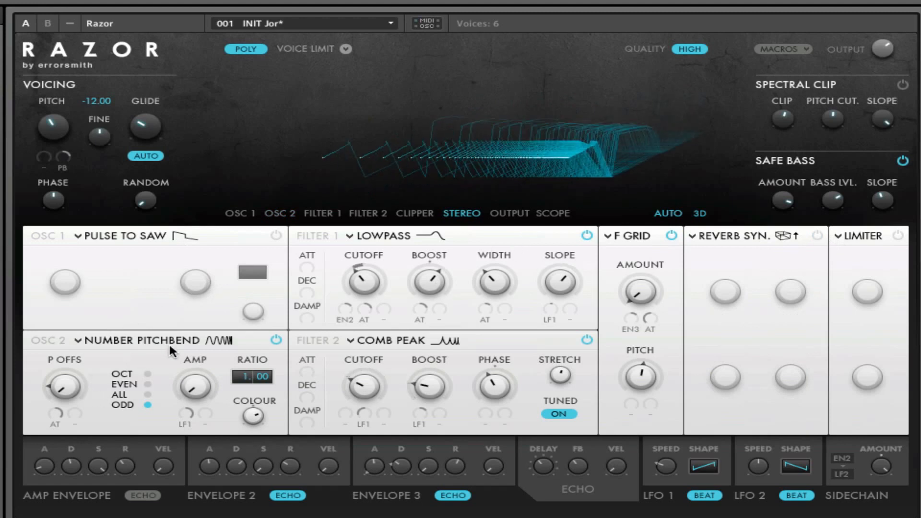
left_click(290, 213)
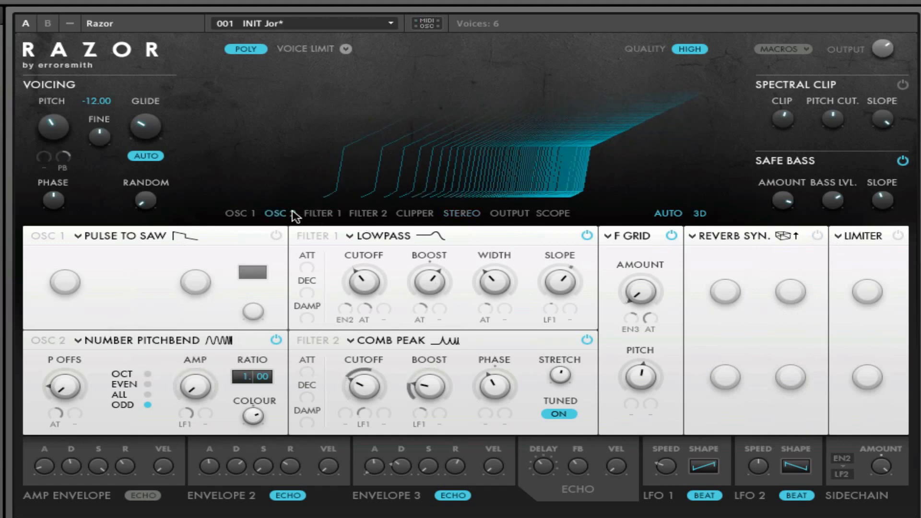
Step: Audition Oscillator 2 of Razor in the Oct, Even and All modes, and return it to Odd
left_click(147, 373)
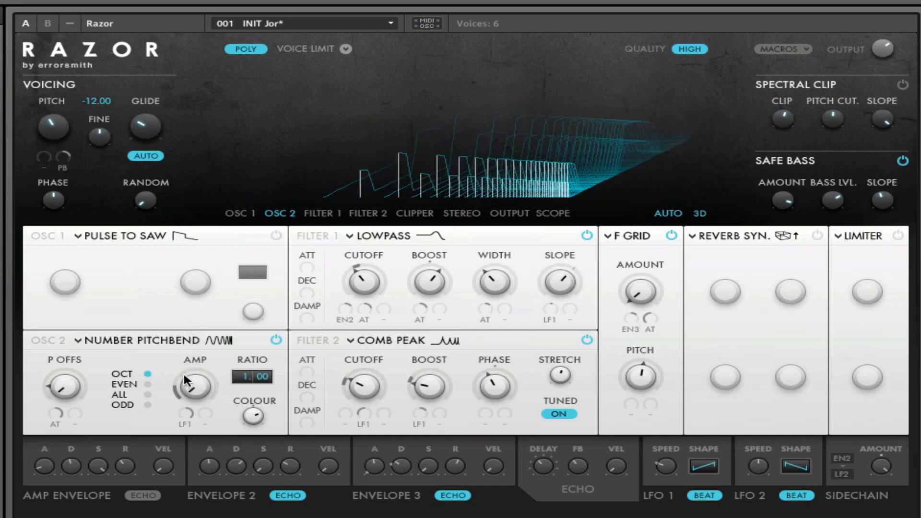
left_click(148, 382)
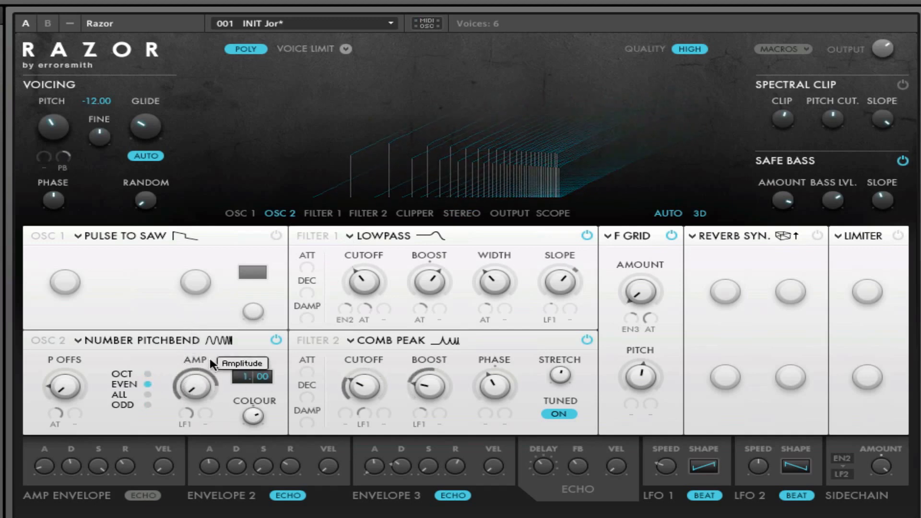
left_click(146, 394)
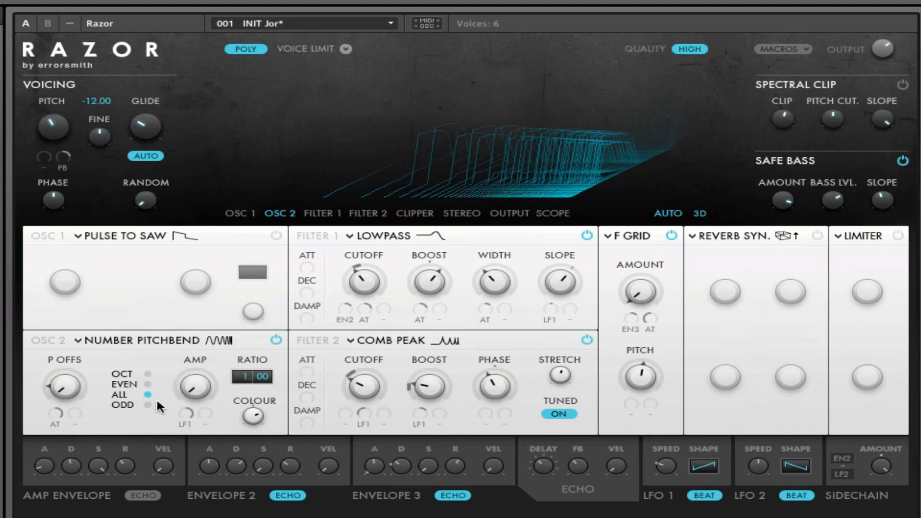
left_click(147, 406)
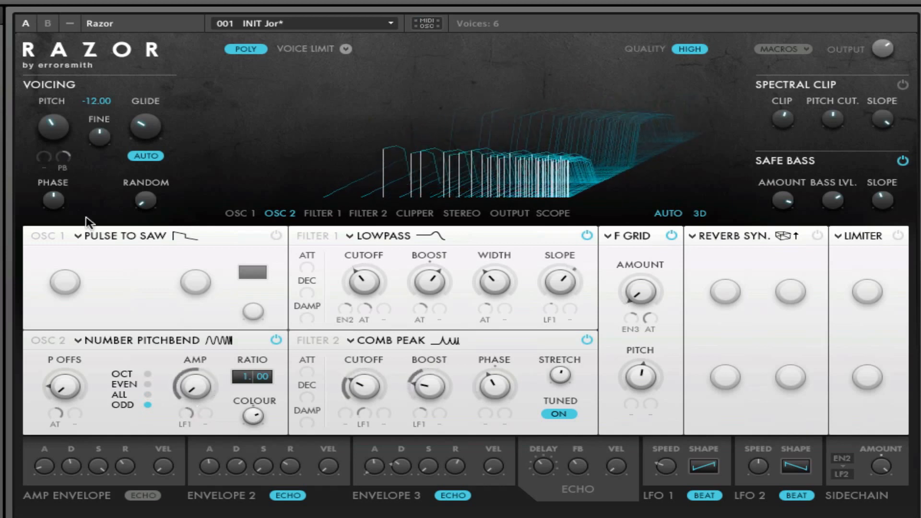
Step: Turn Oscillator 1 and the synthetic reverb back on, and look over the dissonance effects offered alongside F Grid
left_click(276, 235)
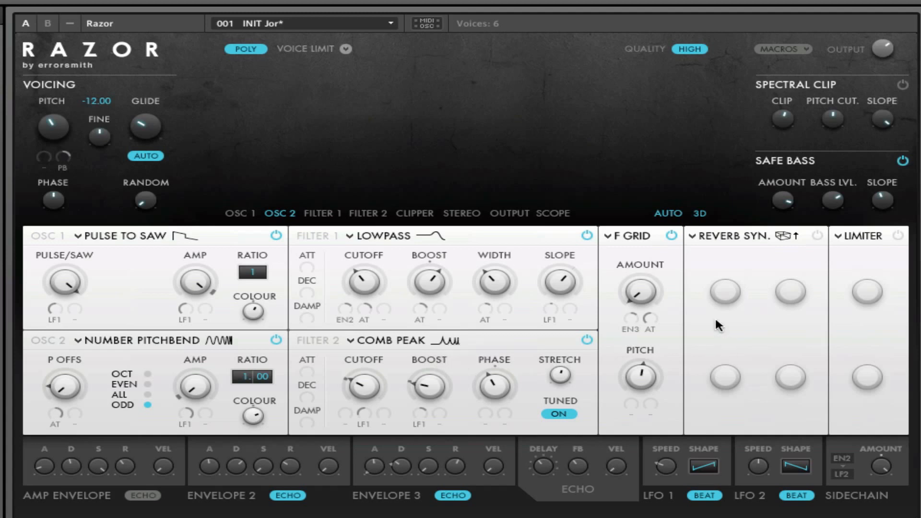
left_click(623, 236)
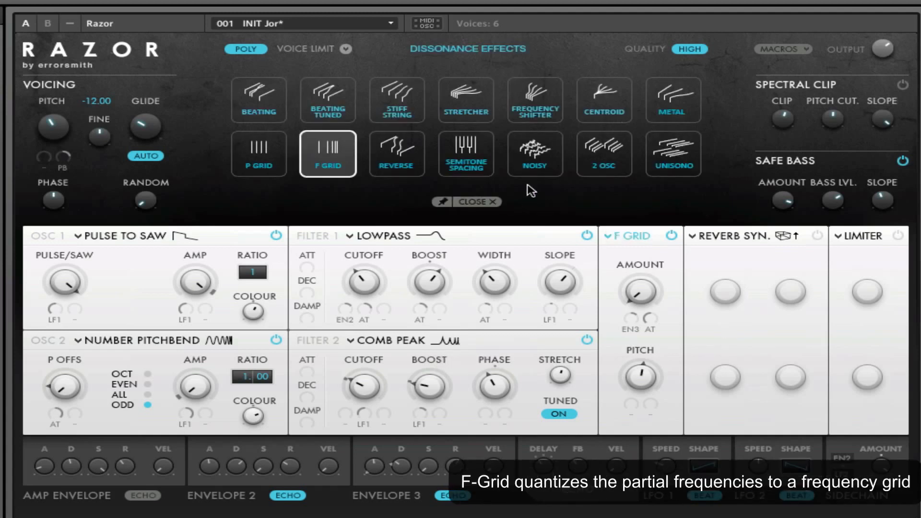
left_click(817, 235)
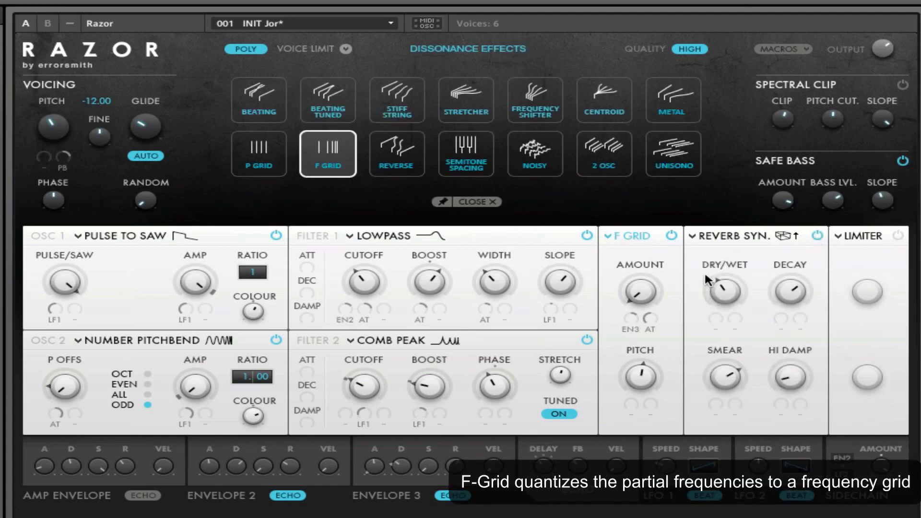
left_click(497, 202)
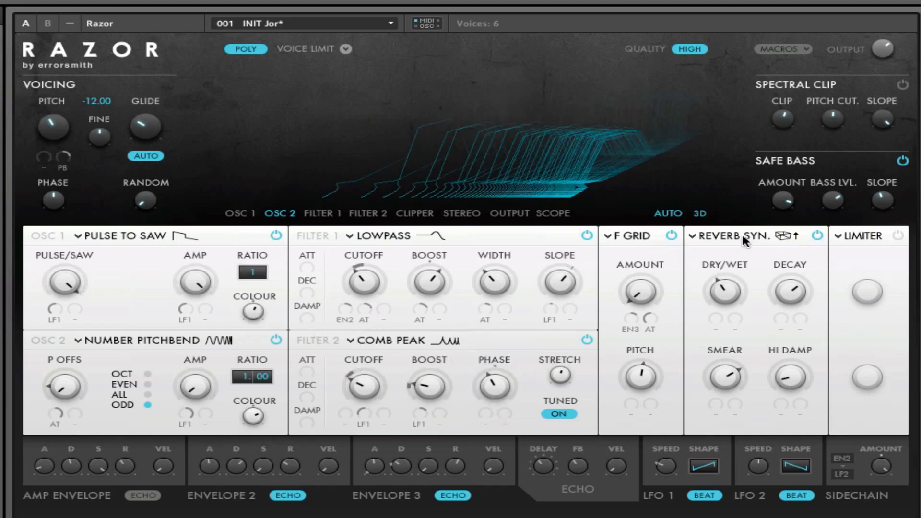
Step: Switch off the synthetic reverb and the Comb Peak filter, and compare the sound with Oscillator 1 off and on
left_click(817, 236)
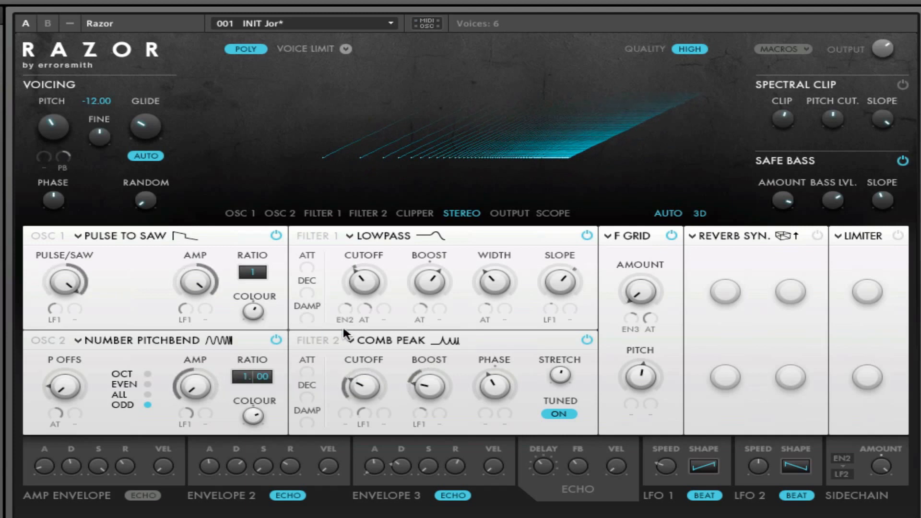
left_click(586, 339)
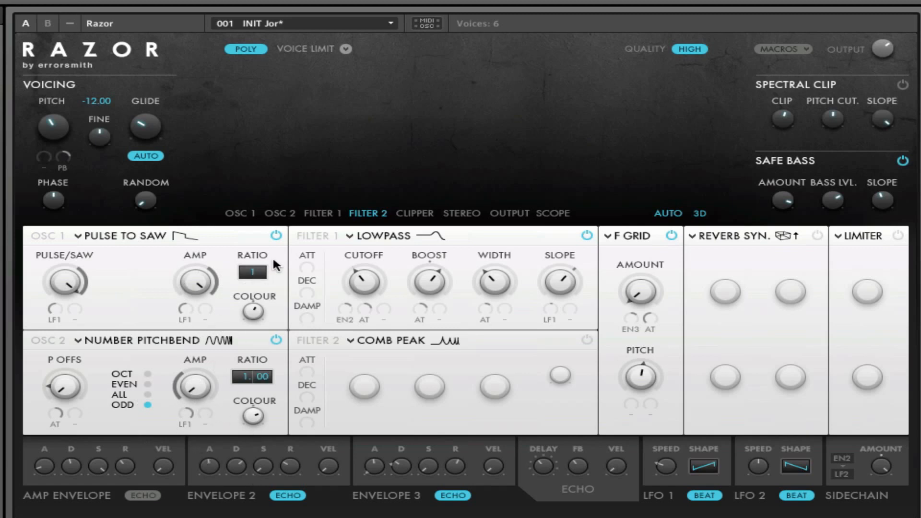
left_click(277, 236)
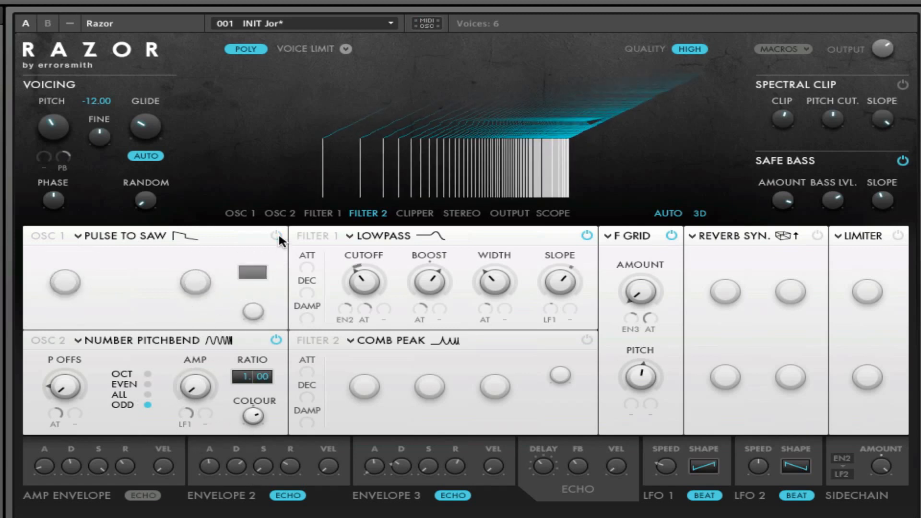
left_click(277, 235)
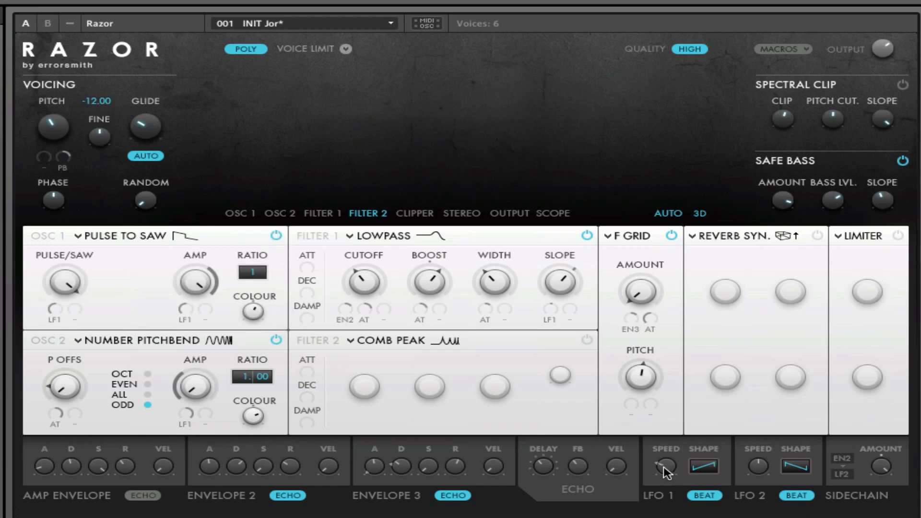
Step: Check the LFO 1 speed control, and toggle the echo of Envelope 2 off and back on
left_click_drag(664, 472, 668, 475)
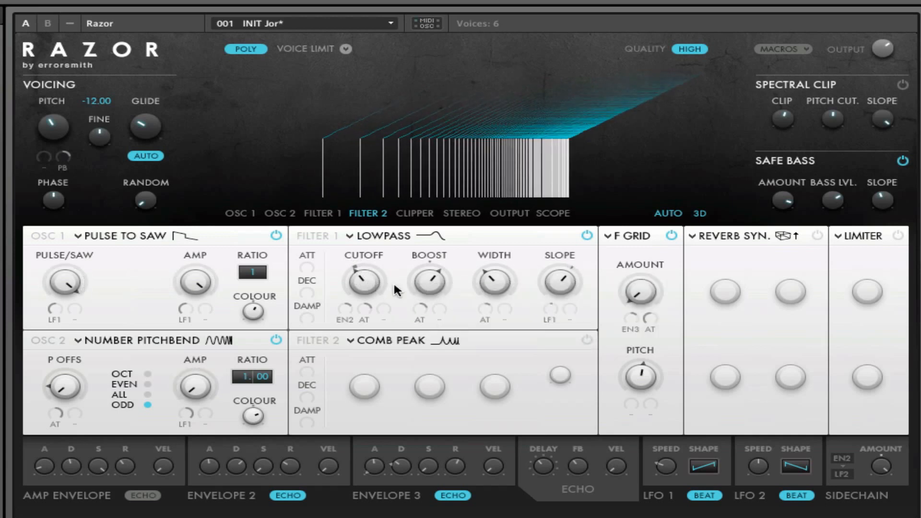
left_click(301, 498)
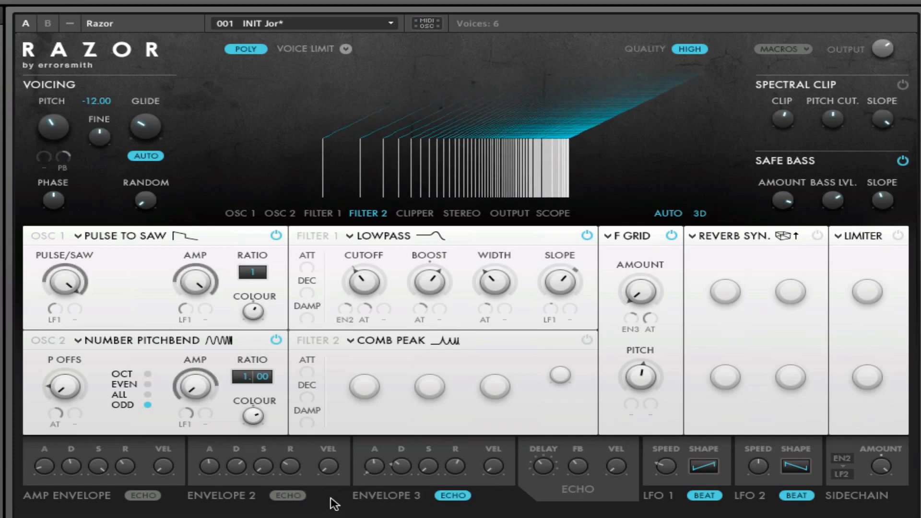
left_click(297, 499)
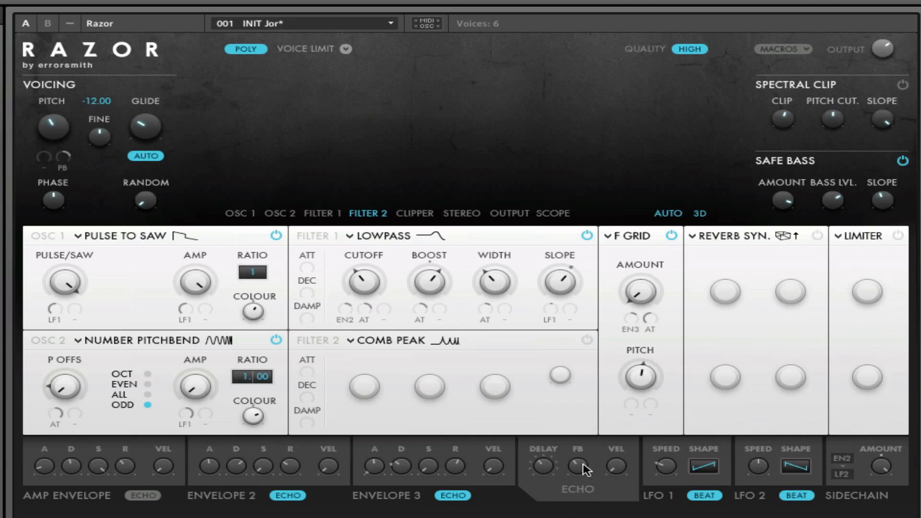
Step: Sweep the echo's feedback up and back down to compare the repeats
left_click_drag(583, 469, 580, 447)
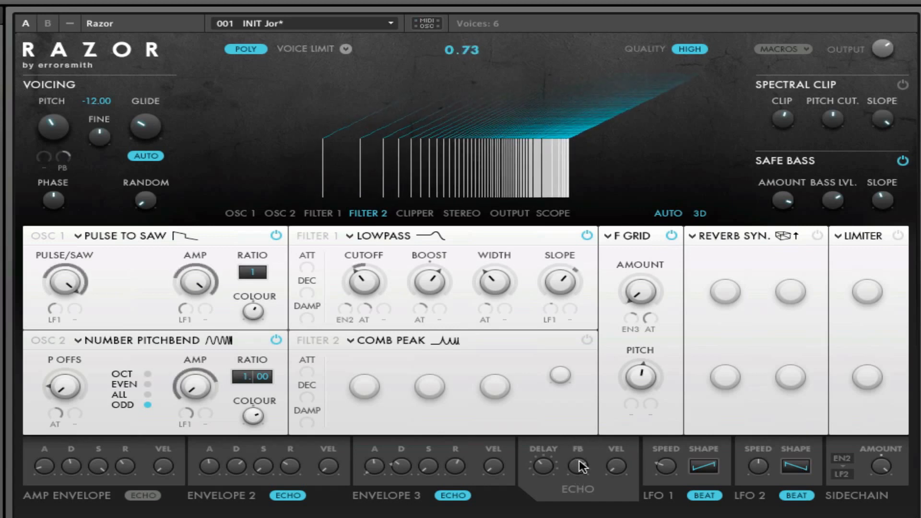
mouse_move(581, 465)
left_mouse_down()
mouse_move(580, 494)
mouse_move(590, 481)
mouse_move(583, 451)
mouse_move(580, 472)
left_mouse_up()
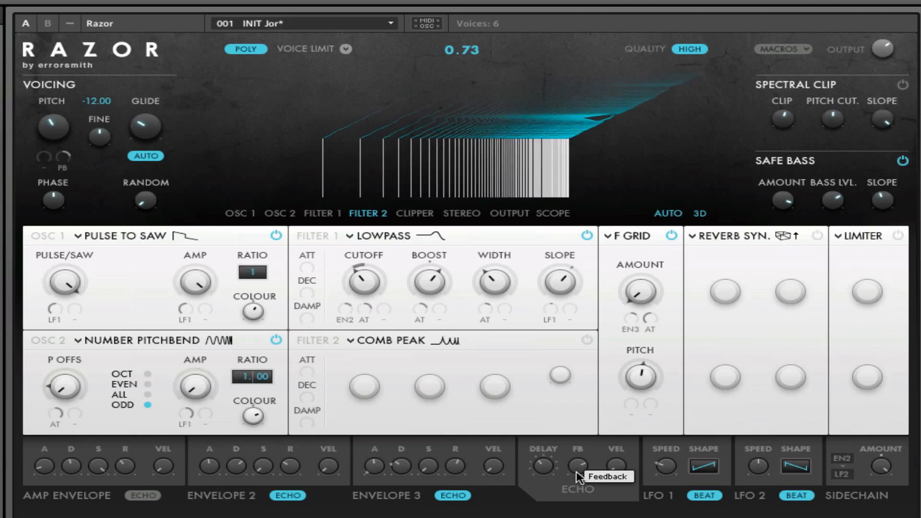
left_click_drag(574, 472, 579, 516)
Step: Audition longer and shorter echo delay times
left_click_drag(546, 465, 526, 420)
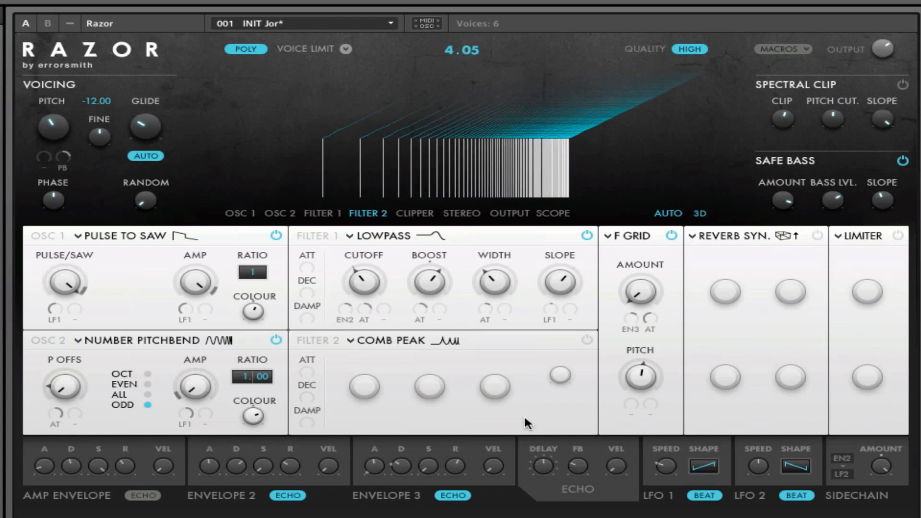
left_click_drag(551, 469, 551, 427)
left_click_drag(542, 470, 557, 517)
mouse_move(549, 467)
left_mouse_down()
mouse_move(550, 485)
mouse_move(547, 454)
left_mouse_up()
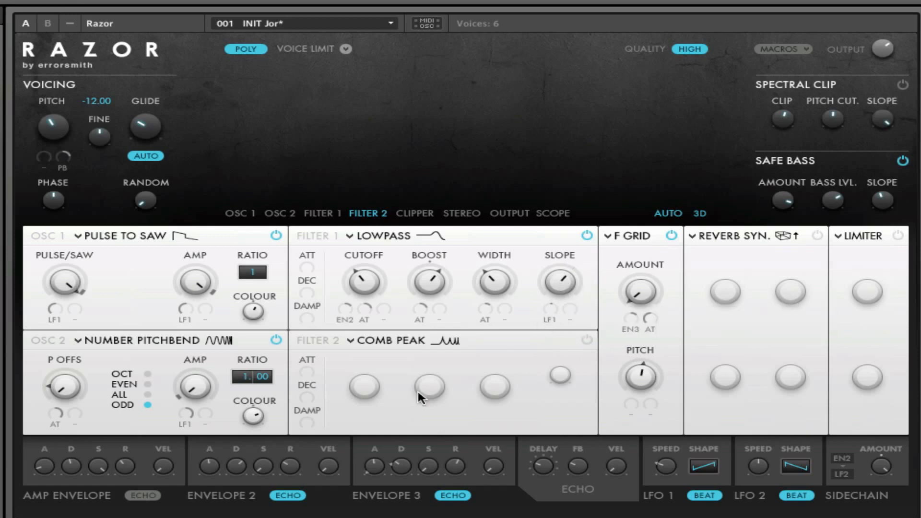
Step: Turn the Comb Peak filter and the synthetic reverb back on, and try out the LFO 1 shape control
left_click(583, 338)
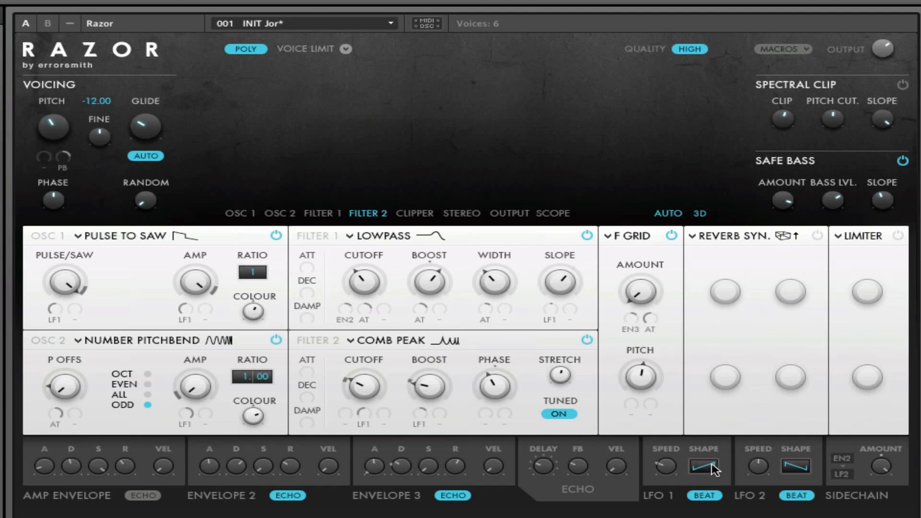
mouse_move(715, 467)
left_mouse_down()
mouse_move(722, 449)
mouse_move(723, 474)
mouse_move(722, 465)
left_mouse_up()
left_click_drag(695, 468, 714, 494)
left_click(817, 235)
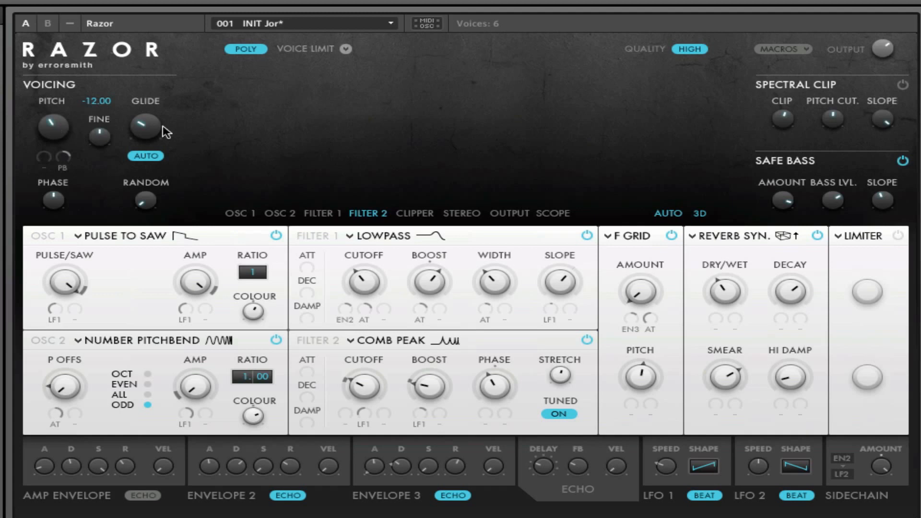
Step: Switch the voice mode to Mono and back to Poly to compare how the patch plays
left_click(254, 49)
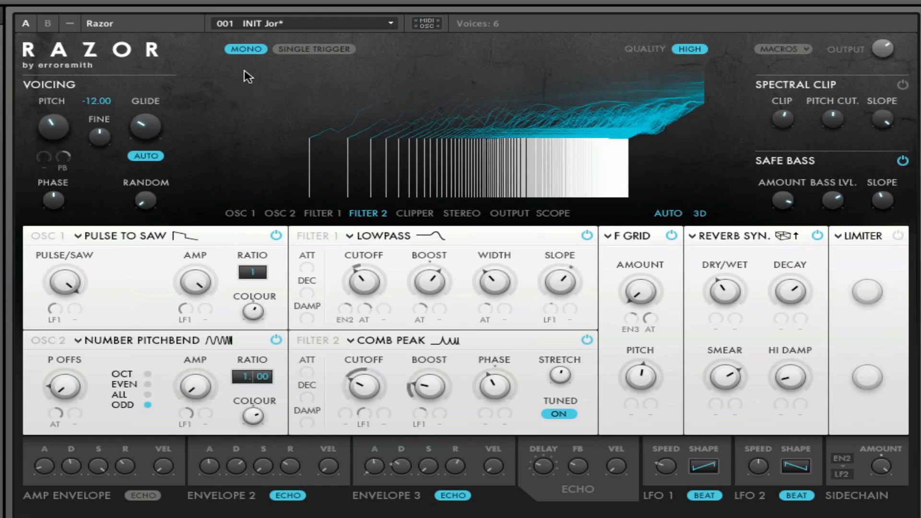
left_click(245, 49)
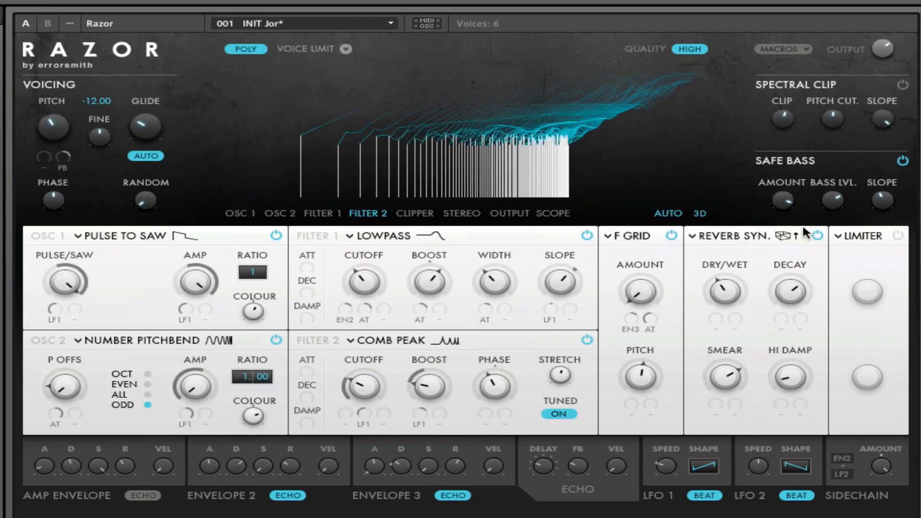
left_click(818, 234)
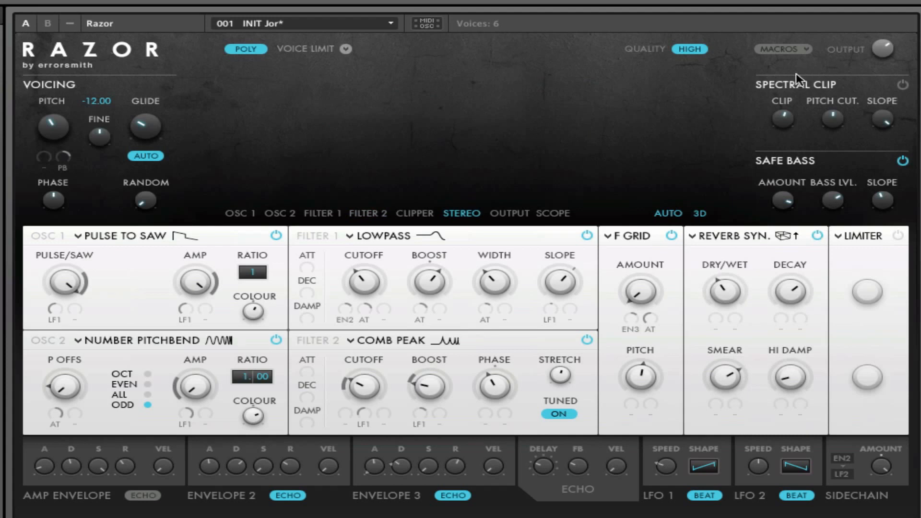
Step: Open Razor's macro controls and inspect which parameters the OSC 1, OSC 2 and FILT 1 macros are assigned to
left_click(792, 50)
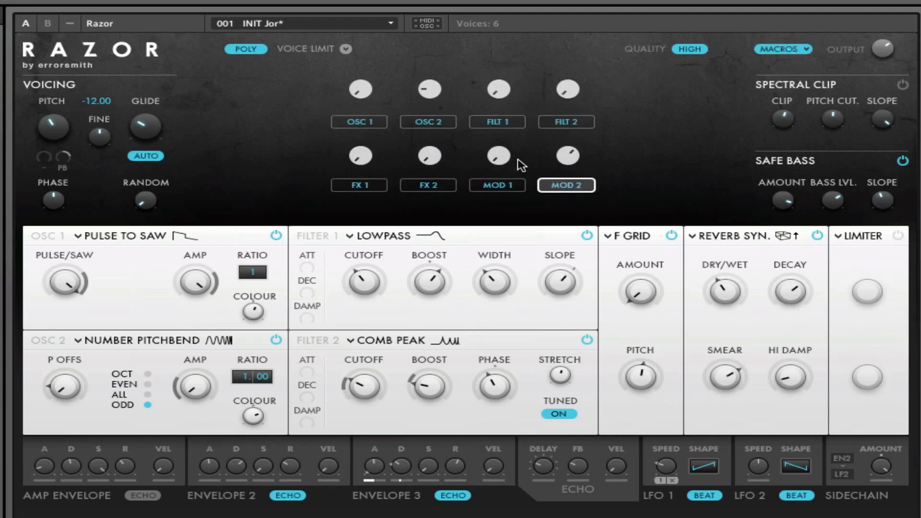
left_click(356, 122)
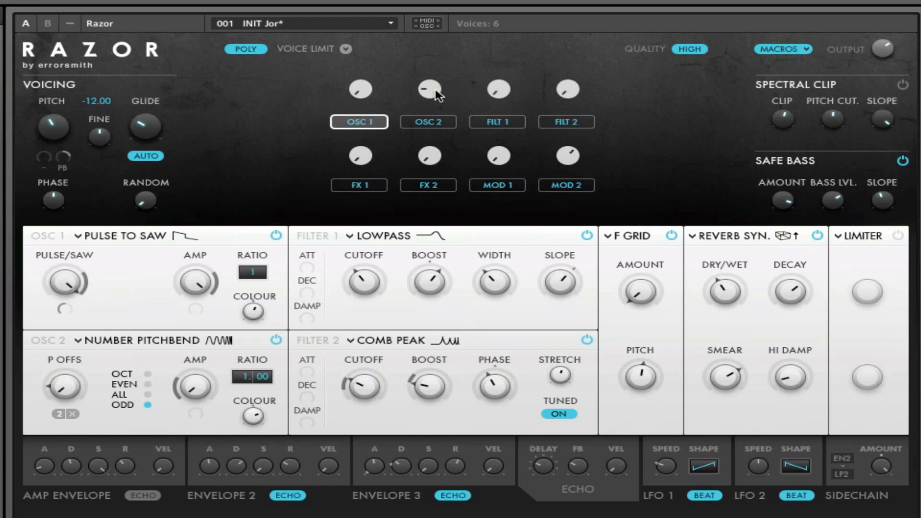
left_click(433, 101)
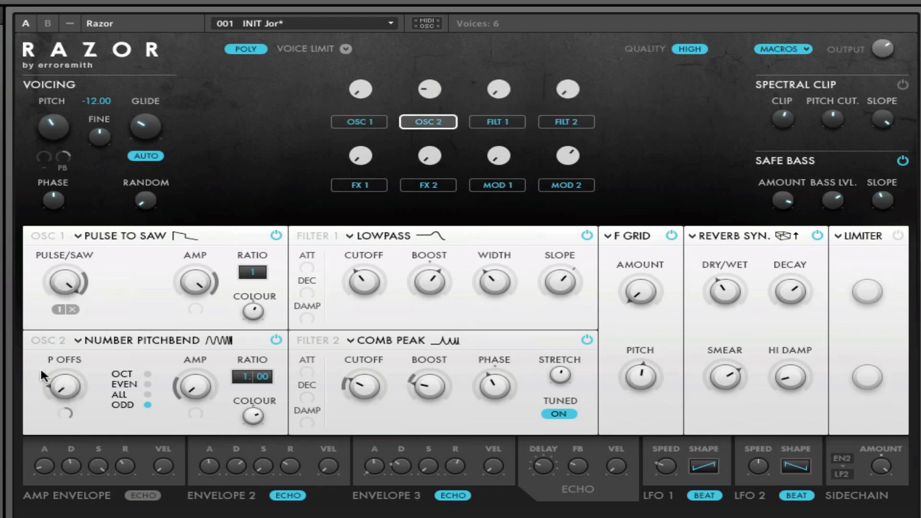
left_click(508, 97)
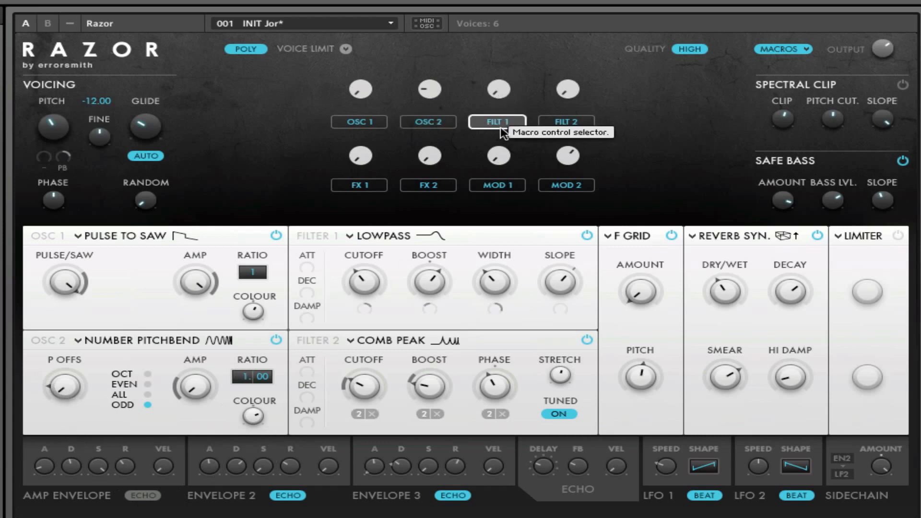
Step: Sweep the FILT 1 and FILT 2 macros and return each to 0, switching the synthetic reverb off in between
left_click_drag(499, 91, 539, 101)
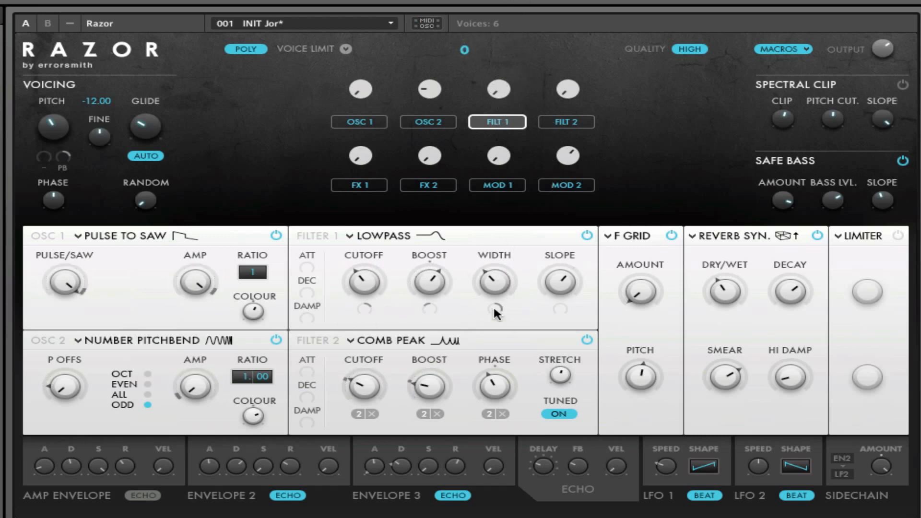
left_click_drag(506, 90, 581, 178)
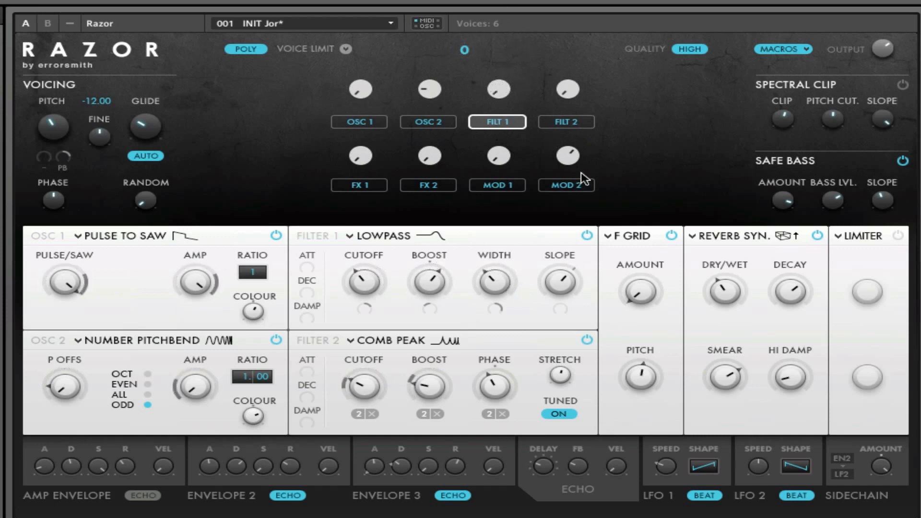
left_click(817, 234)
left_click(572, 96)
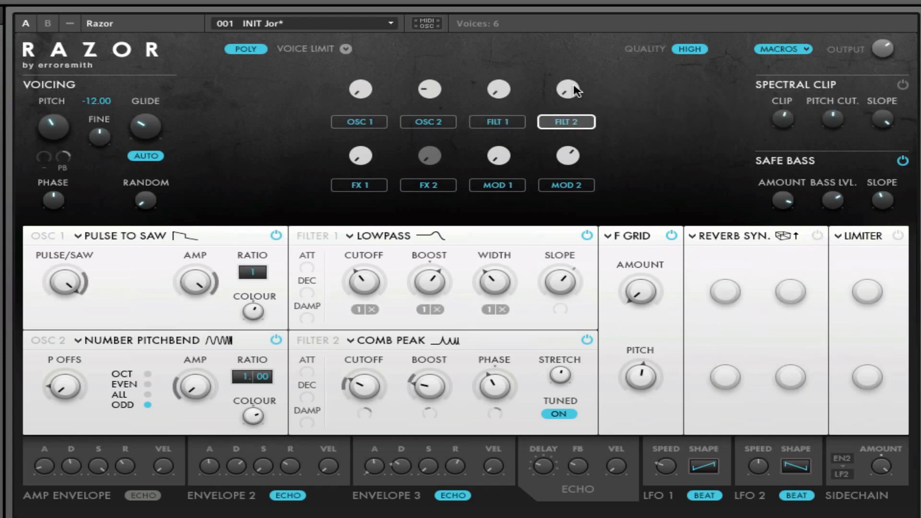
left_click_drag(576, 90, 617, 138)
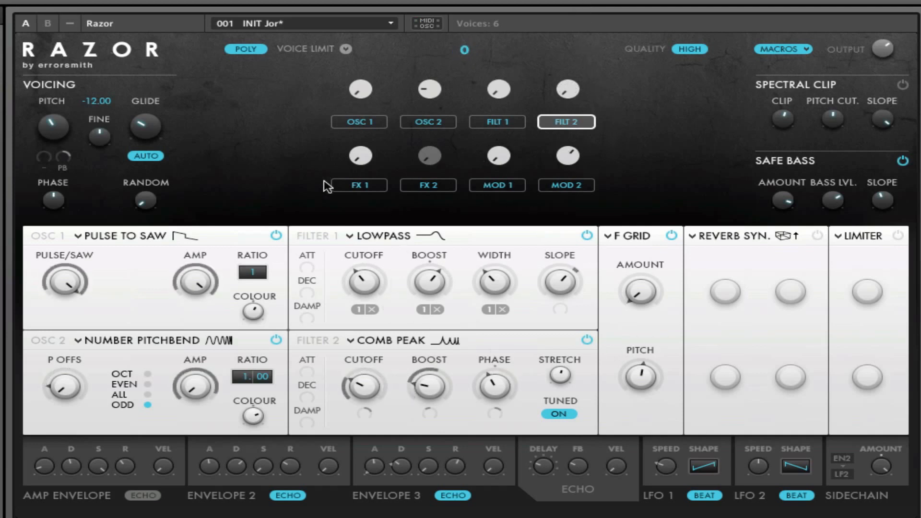
Step: Audition the FX 1 and FX 2 macros, returning each to 0 and turning the synthetic reverb back on
left_click_drag(364, 160, 503, 184)
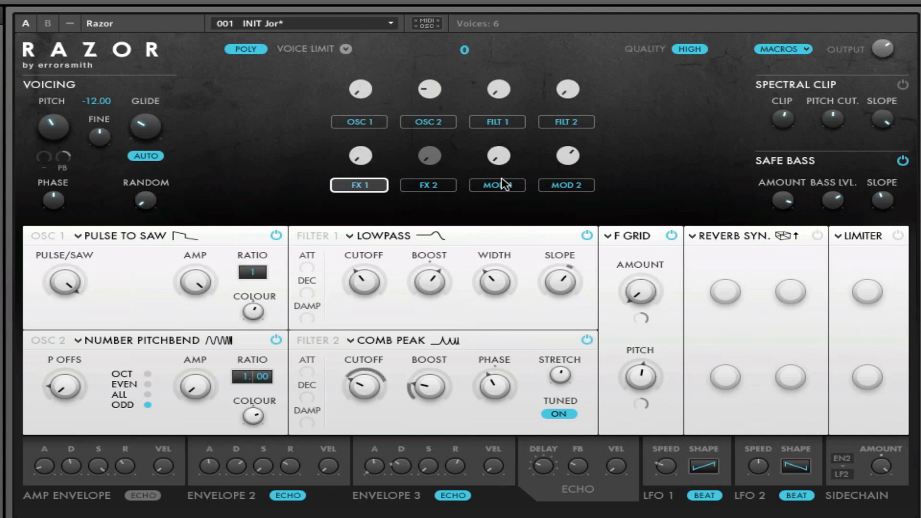
left_click(500, 159)
left_click(817, 234)
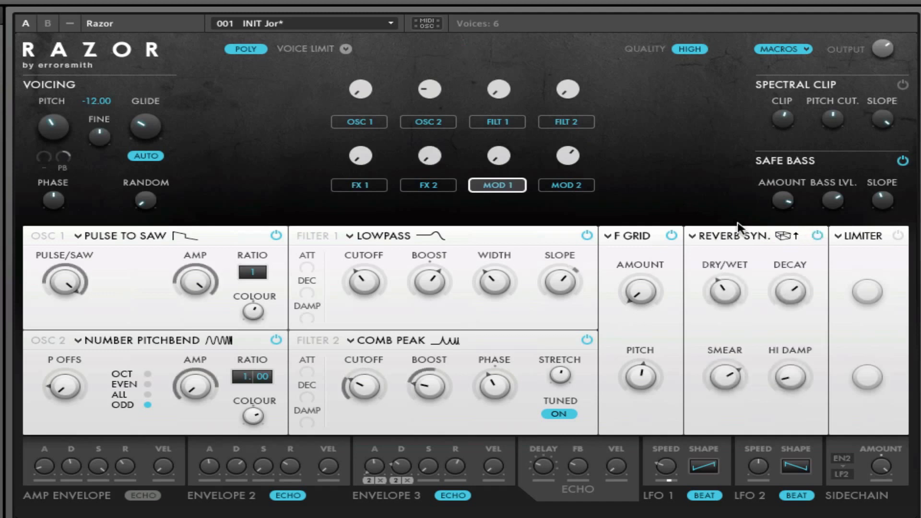
left_click_drag(428, 163, 487, 309)
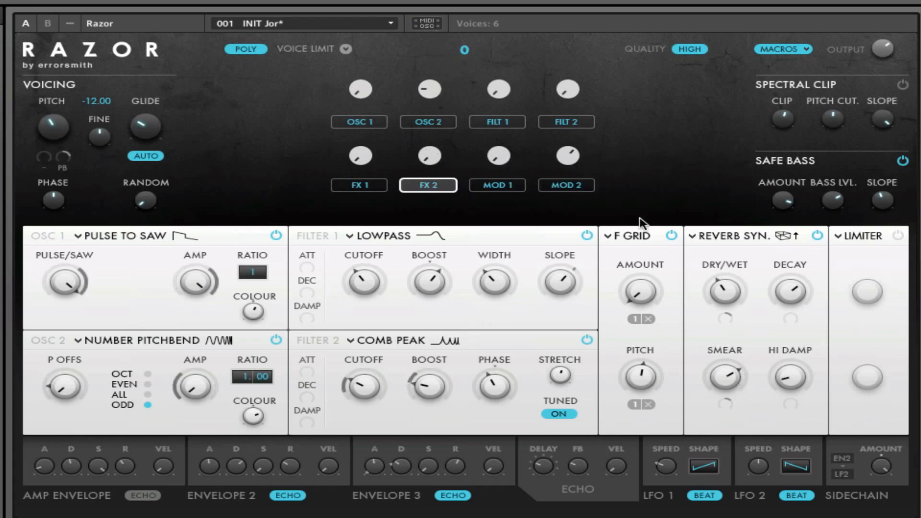
Step: Sweep the MOD 1 macro up to 127 and back to 0 to hear its effect on Envelope 3
left_click(500, 161)
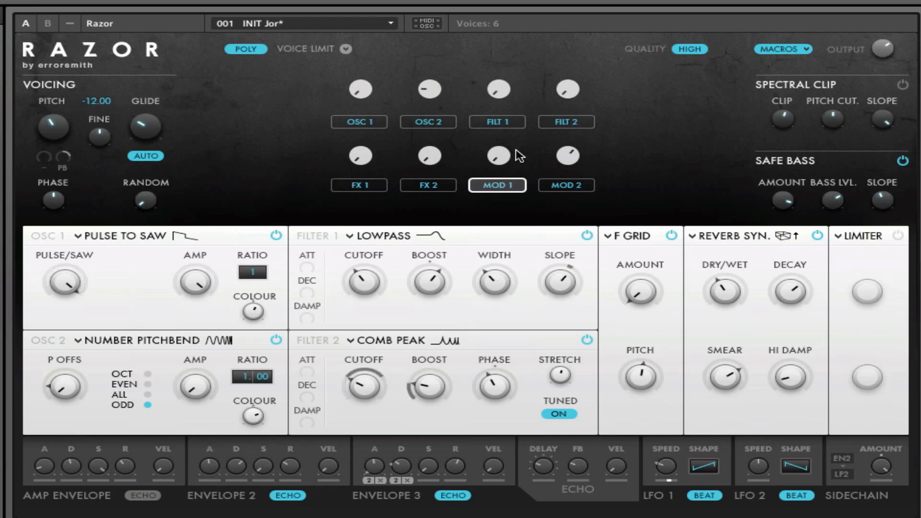
left_click_drag(511, 134, 521, 168)
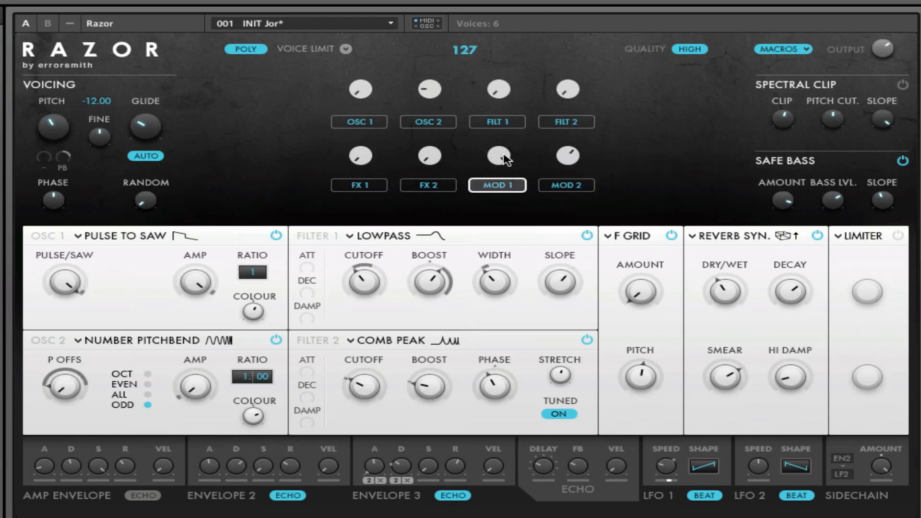
left_click_drag(504, 158, 513, 238)
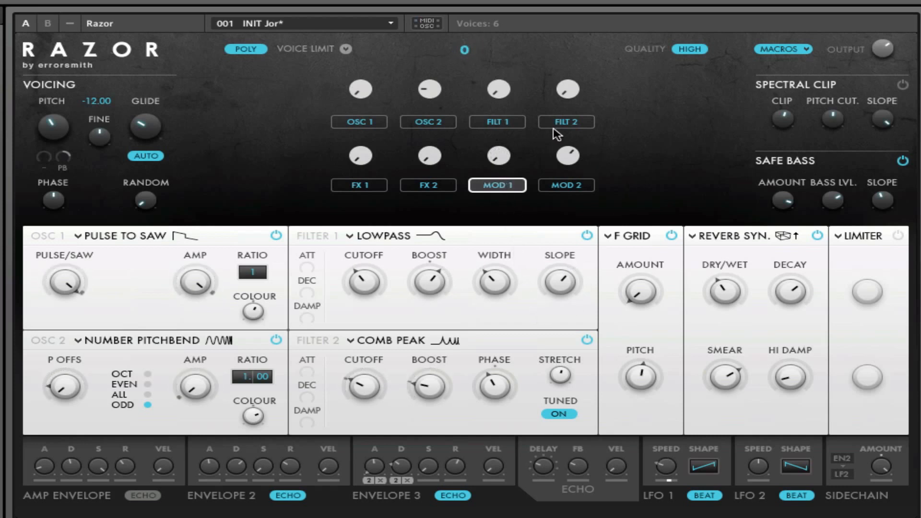
Step: Audition the MOD 2 macro across its range and set it to 0
left_click(570, 181)
left_click_drag(571, 177, 579, 135)
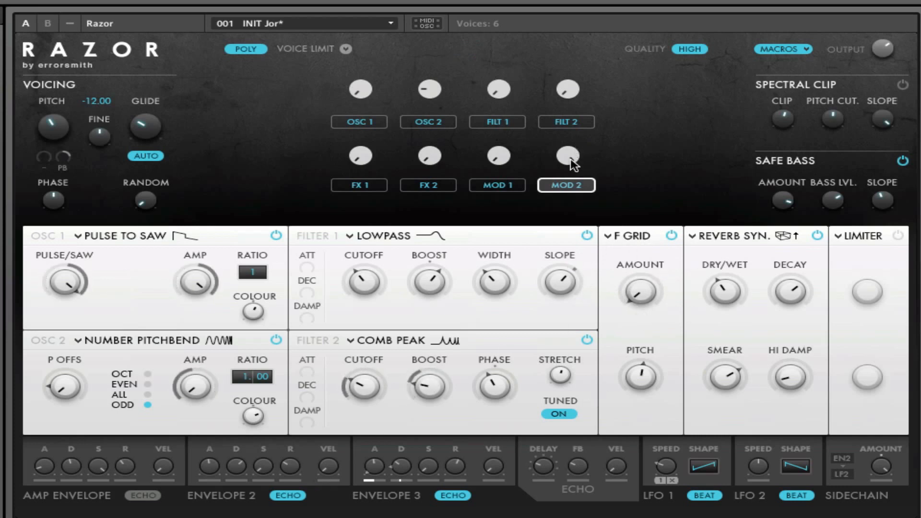
left_click_drag(573, 184, 576, 146)
left_click_drag(590, 164, 613, 284)
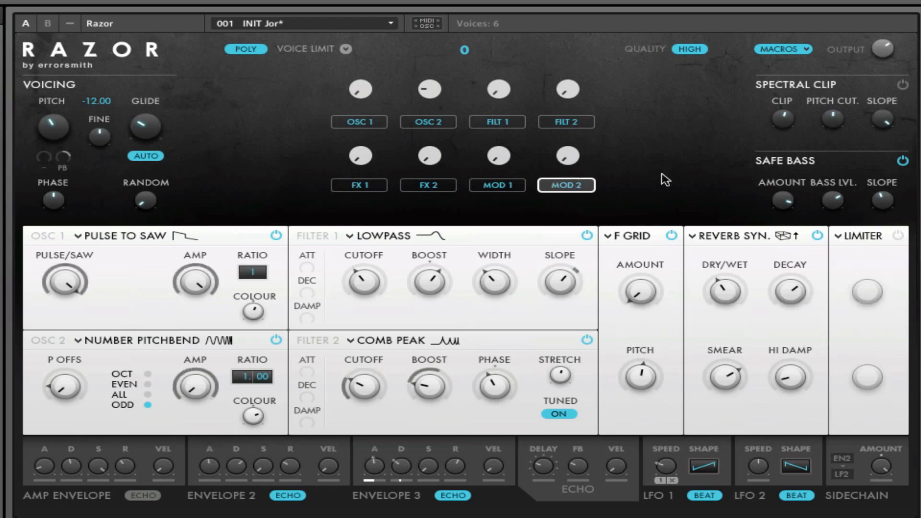
Step: Hide and reopen the macro controls, and try the OSC 1 macro before returning it to its minimum
left_click(782, 52)
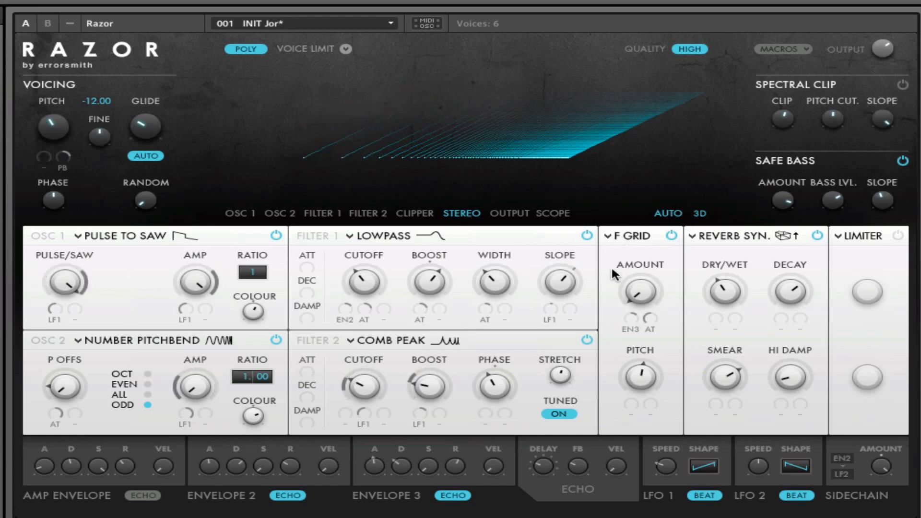
left_click(790, 49)
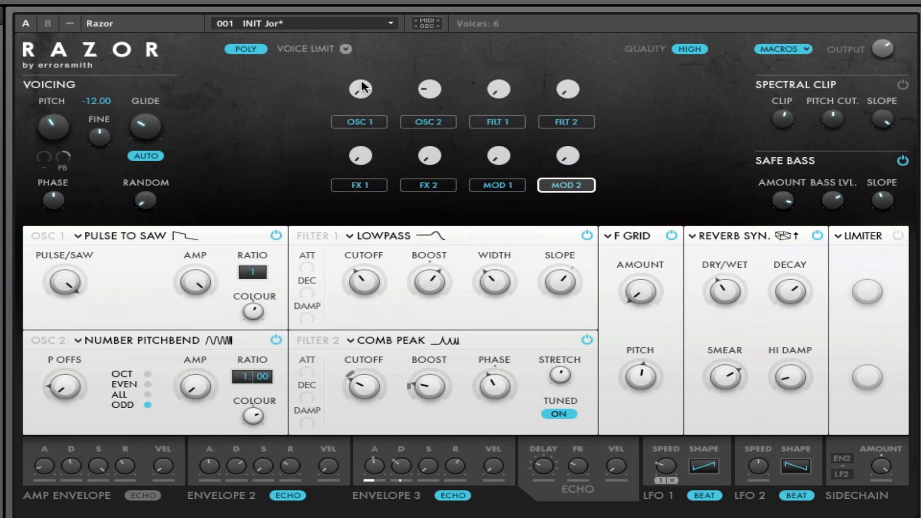
left_click_drag(361, 87, 321, 183)
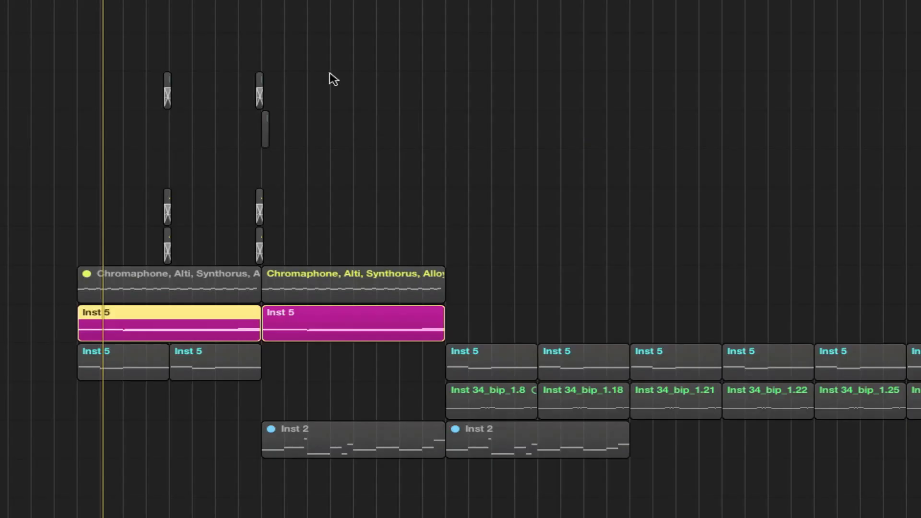
Step: Show and hide the track automation in the arrangement, and switch Razor to its simplified B view
key("a")
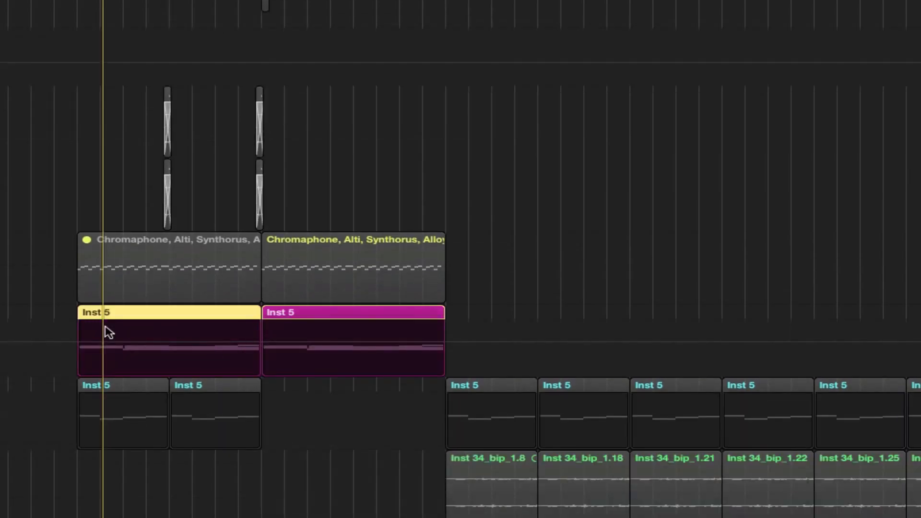
key("a")
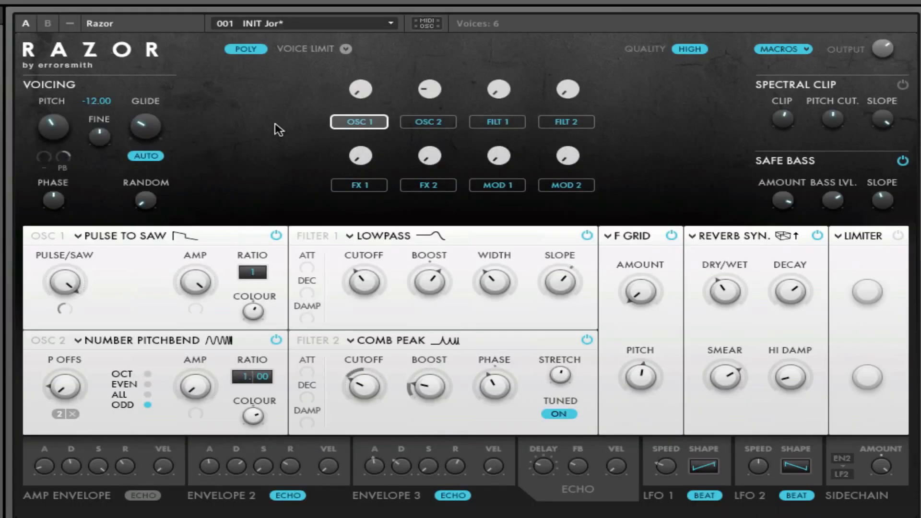
left_click(47, 24)
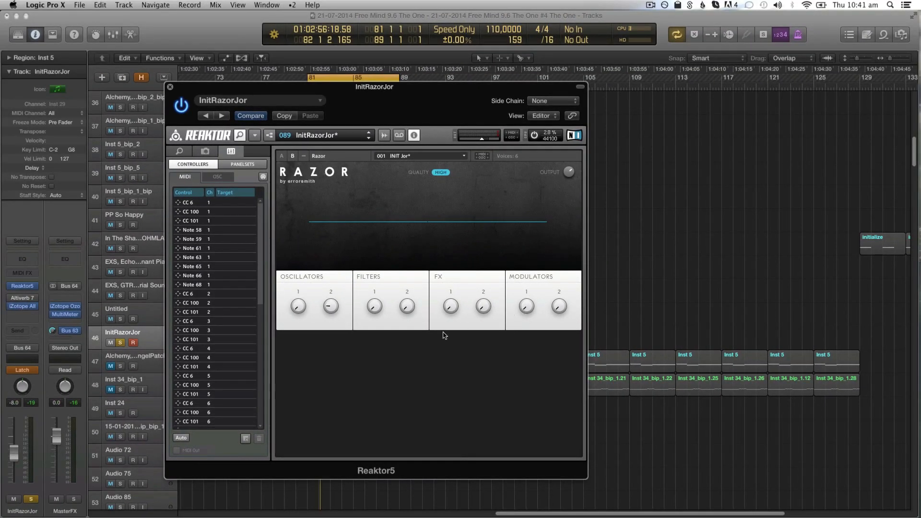
Step: Play the project and record Latch automation by moving the FX 1 and Modulators 1 knobs
key("space")
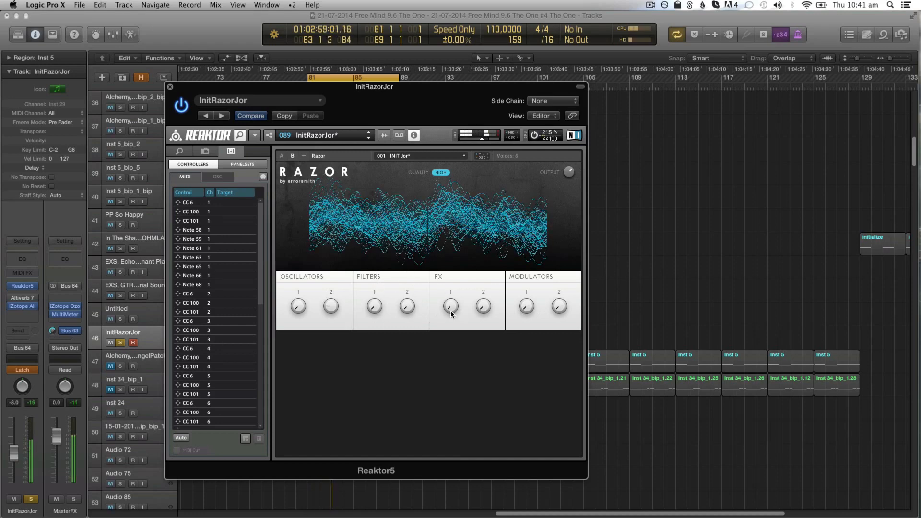
left_click_drag(450, 310, 469, 335)
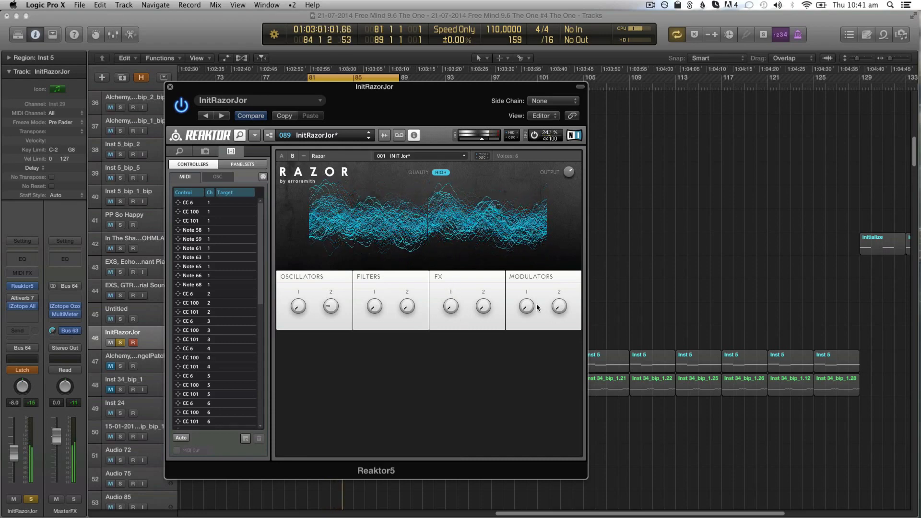
mouse_move(530, 305)
left_mouse_down()
mouse_move(523, 260)
mouse_move(527, 312)
left_mouse_up()
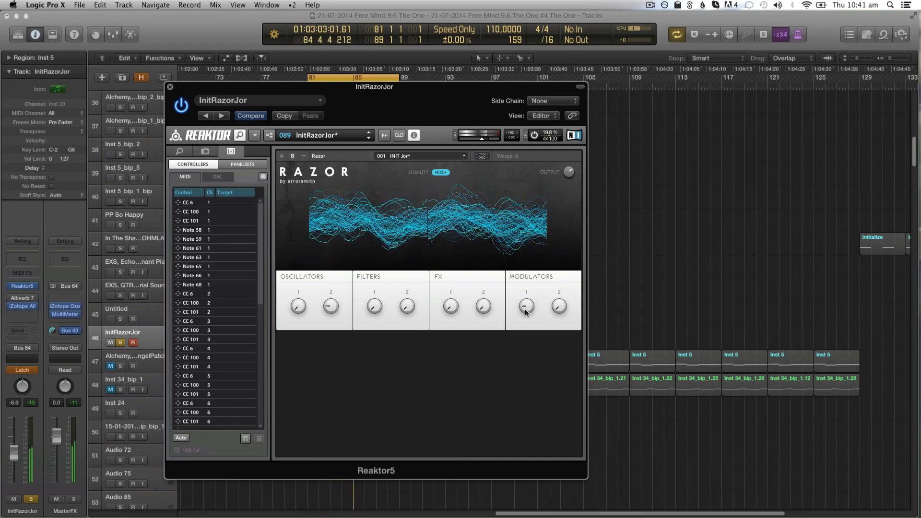
Step: Hide the plug-in window, show automation, and expand the InitRazorJor track's lanes to review the recorded macro moves
key("v")
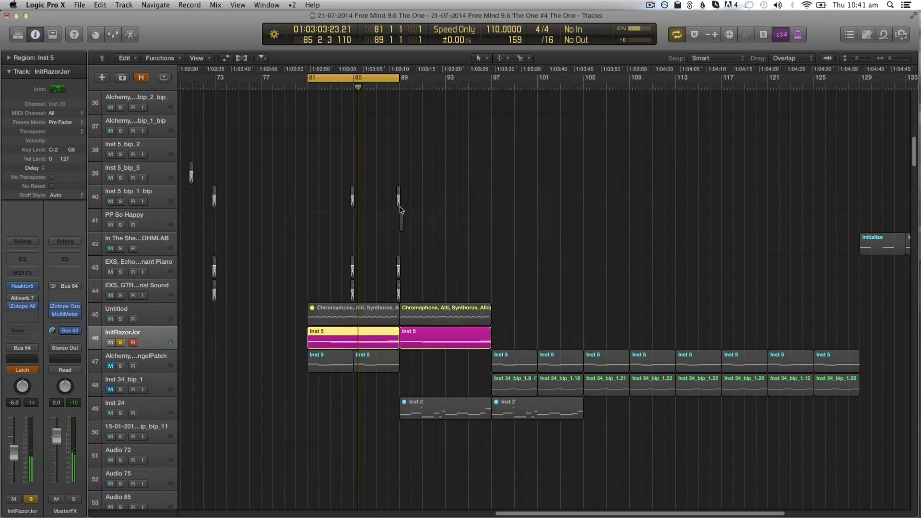
key("a")
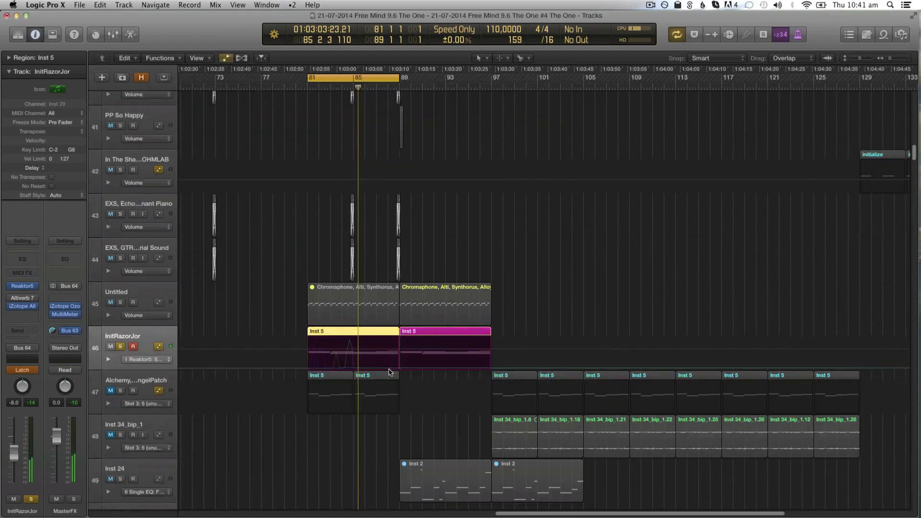
left_click(108, 360)
scroll(379, 383, "down", 3)
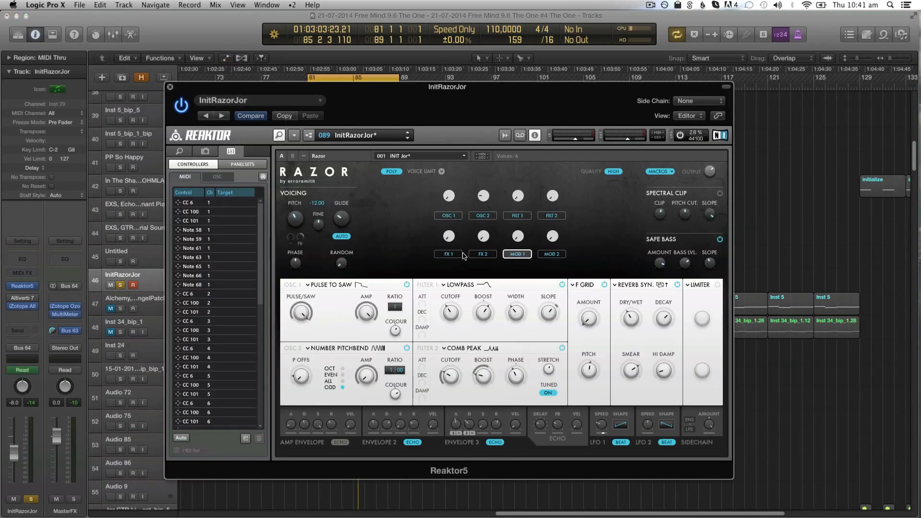
Step: Hide Razor's macro controls to bring back the spectrum display and modulation assignments
left_click(660, 173)
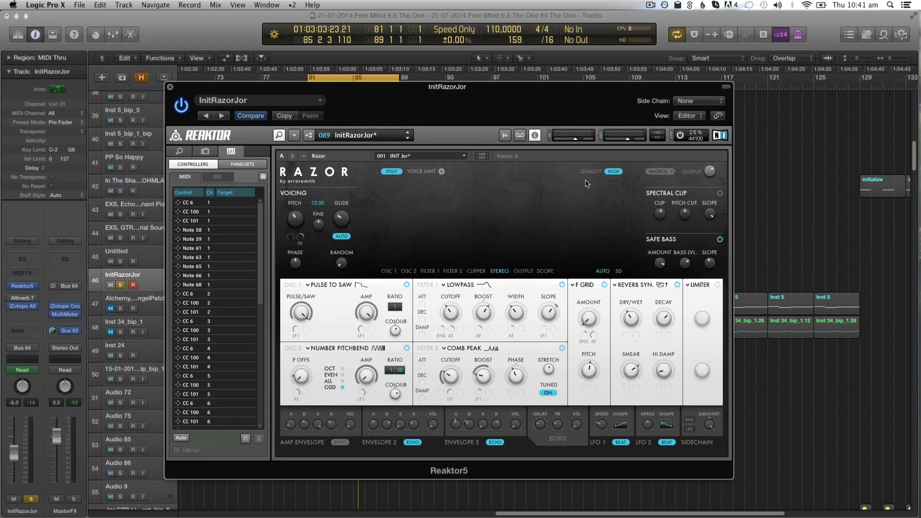